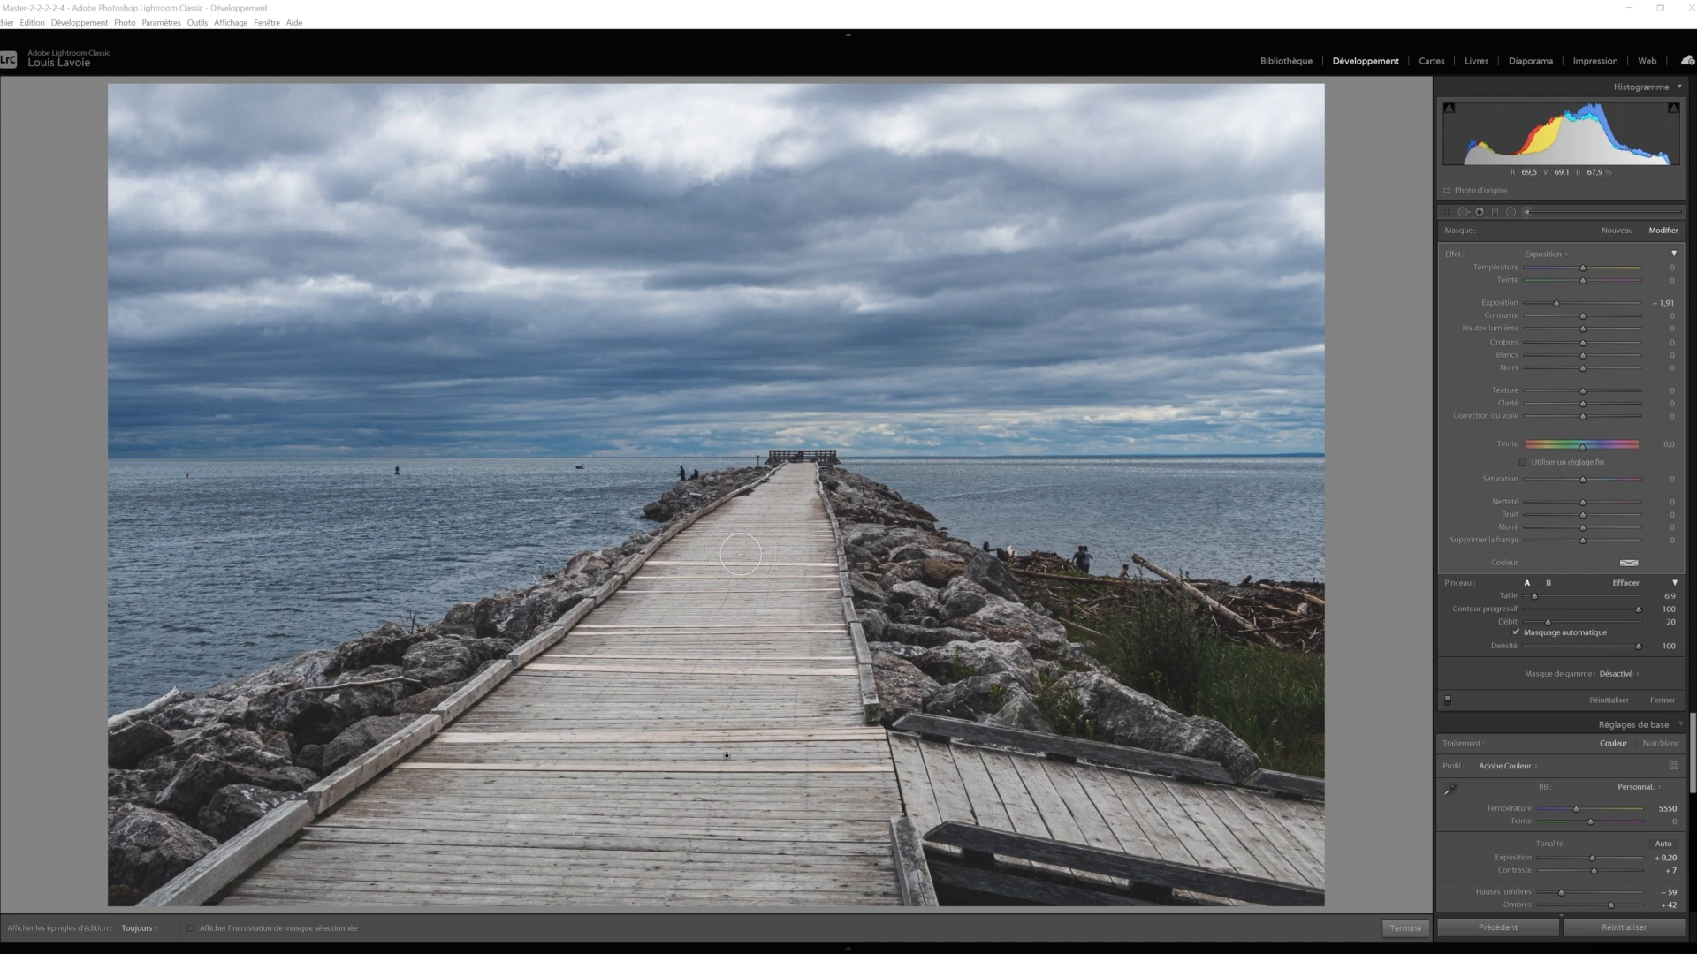
- Try a tighter crop of the pier photo and restore the original frame
key(k)
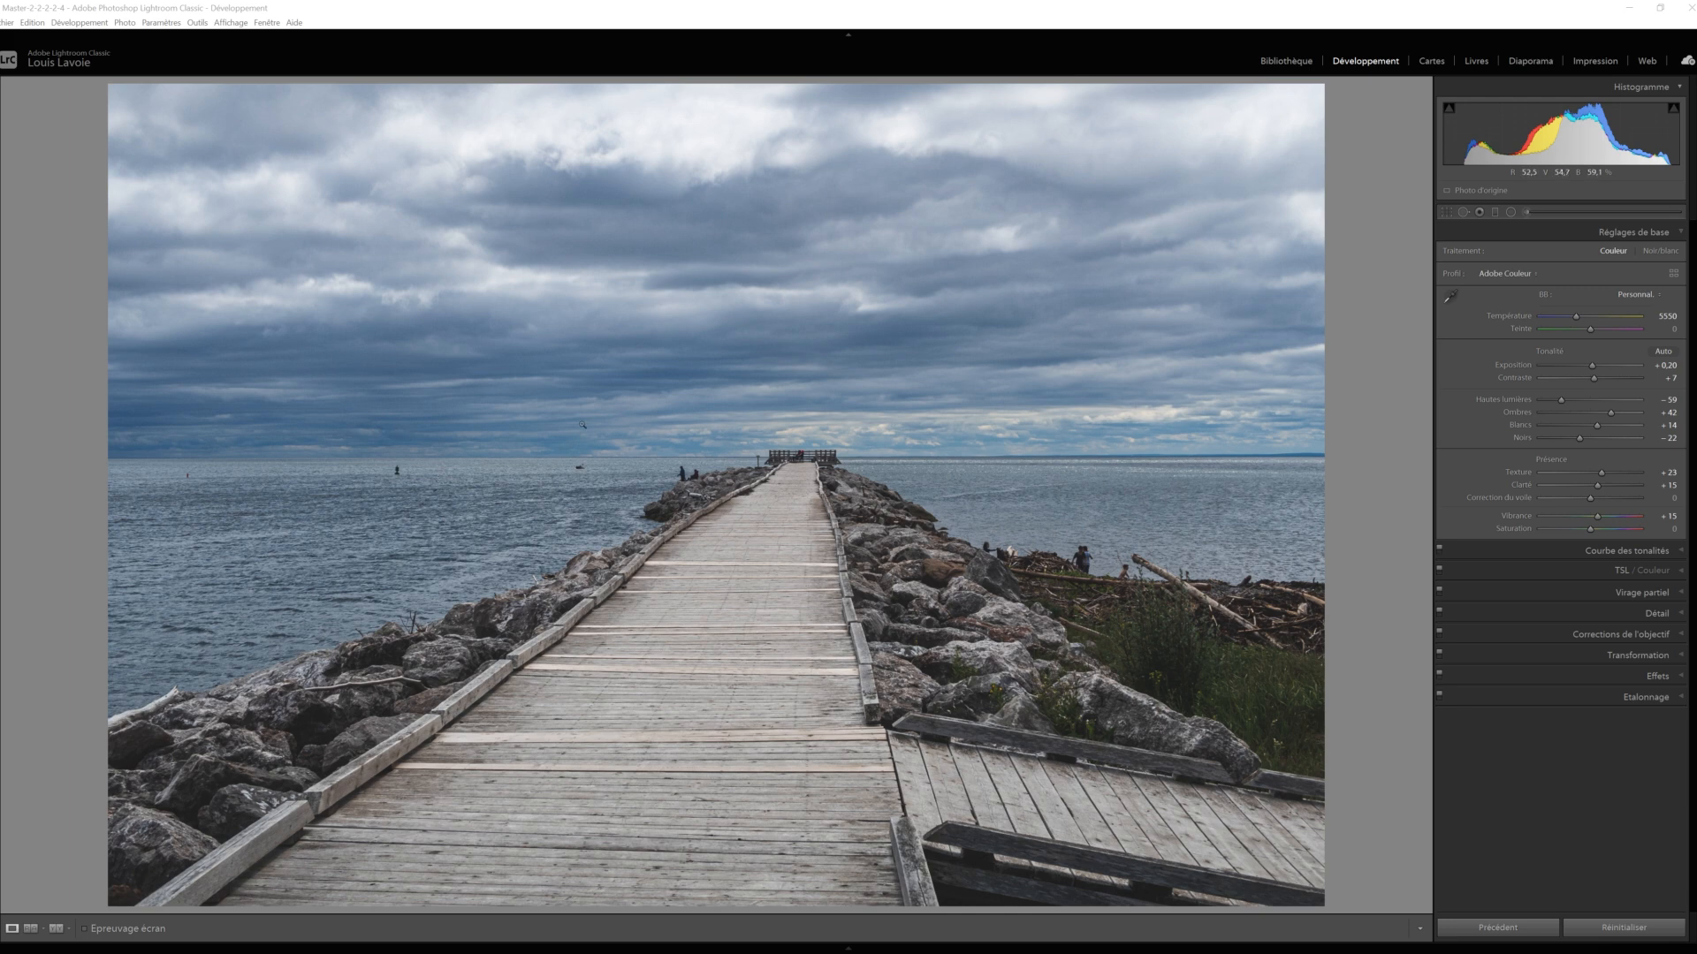
click(1447, 214)
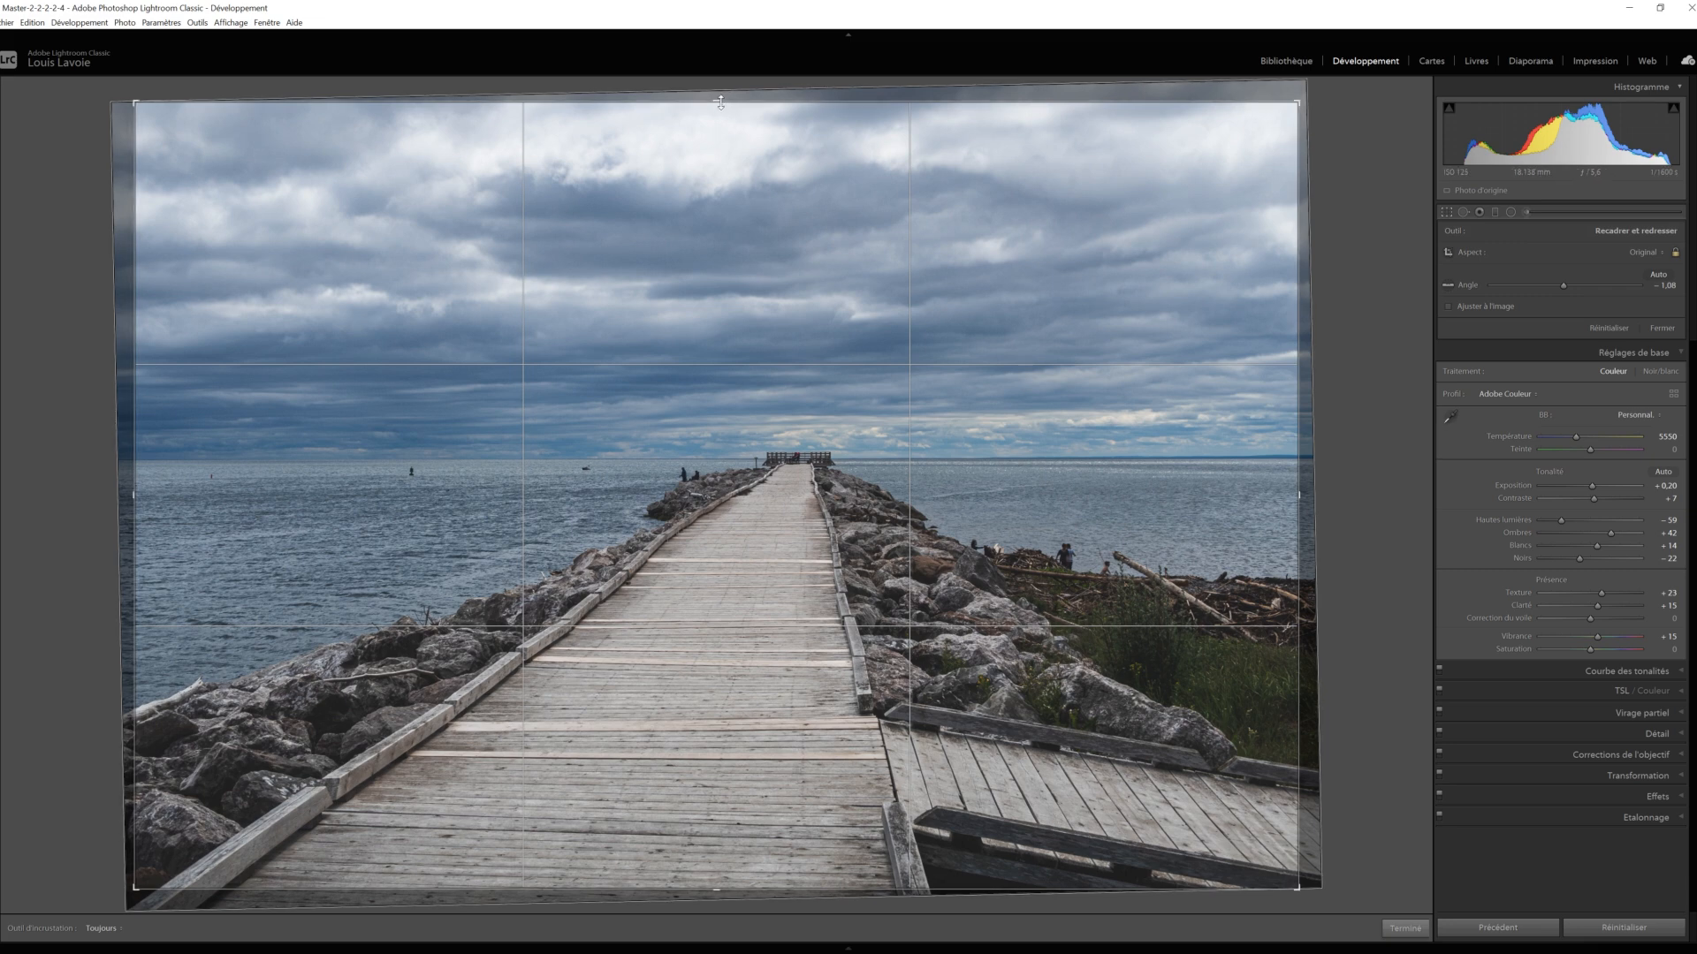
drag(718, 103, 725, 148)
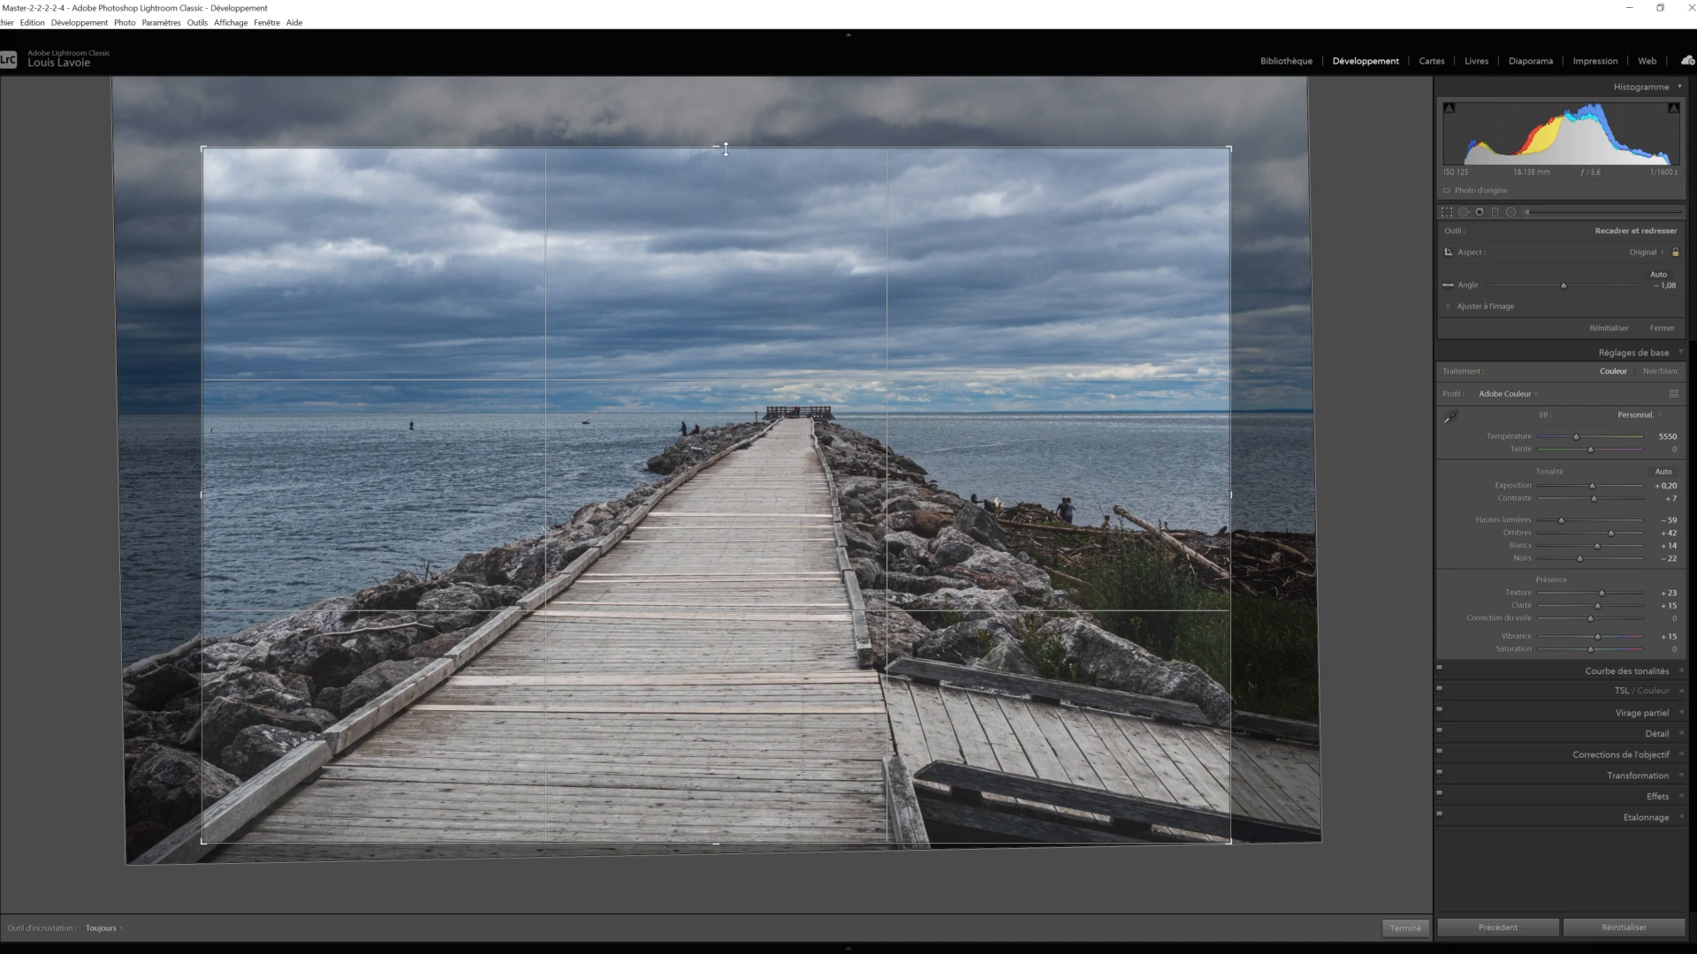
drag(726, 149, 725, 58)
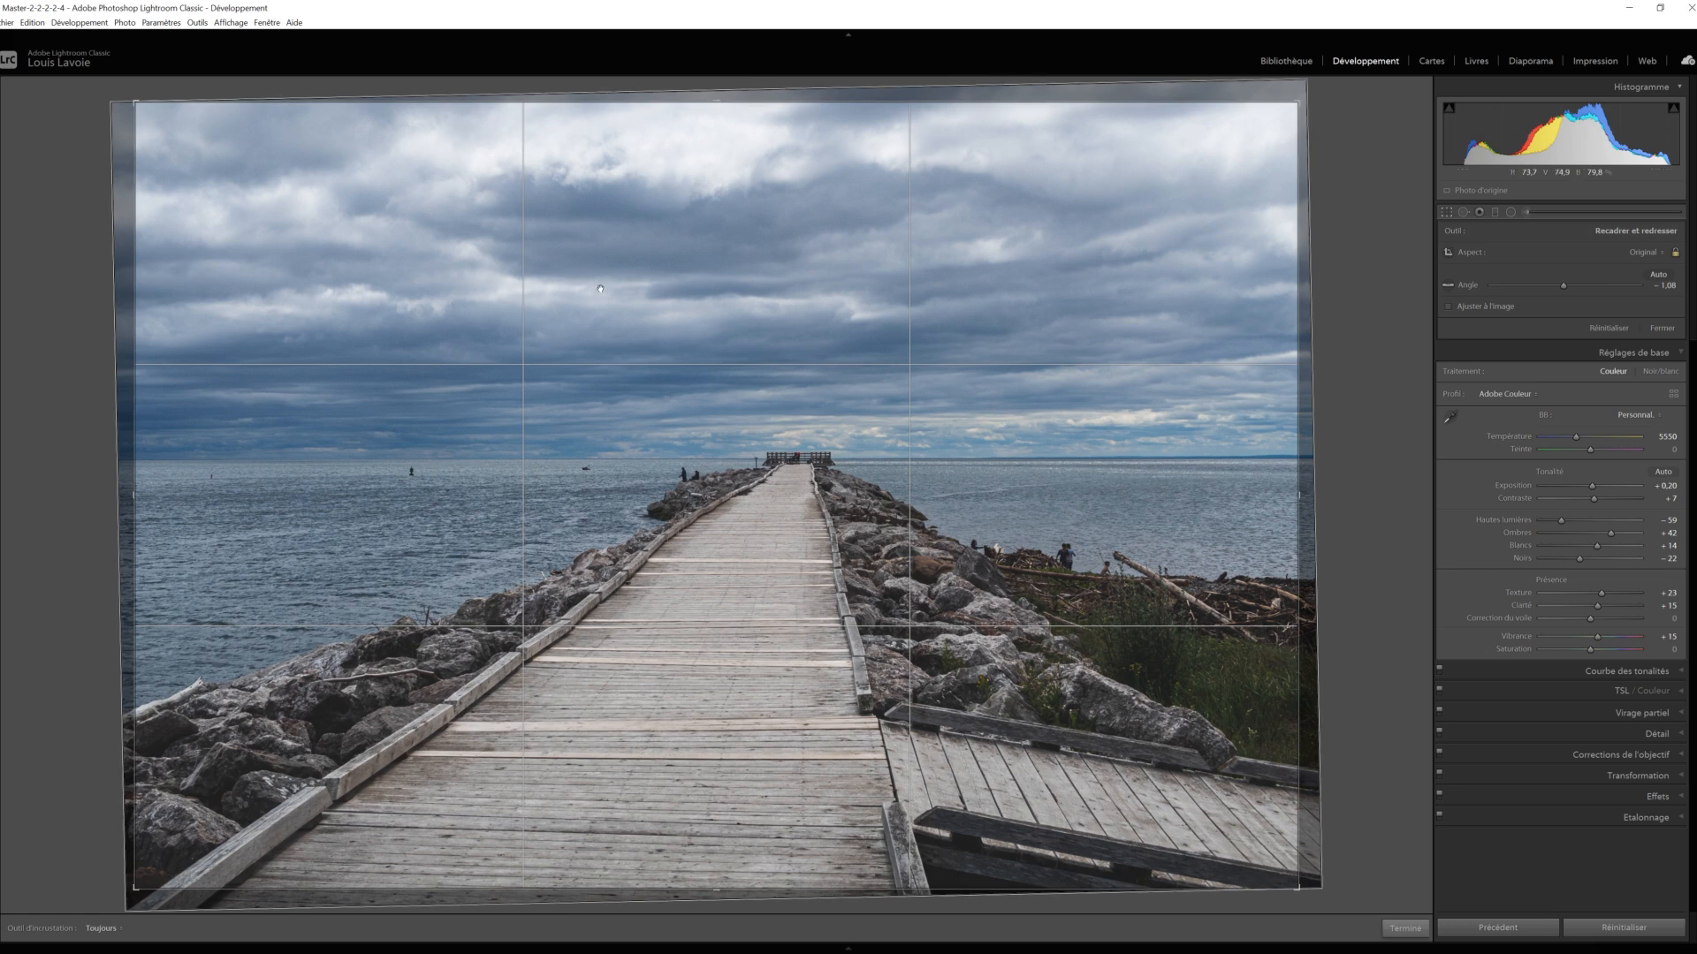
key(Return)
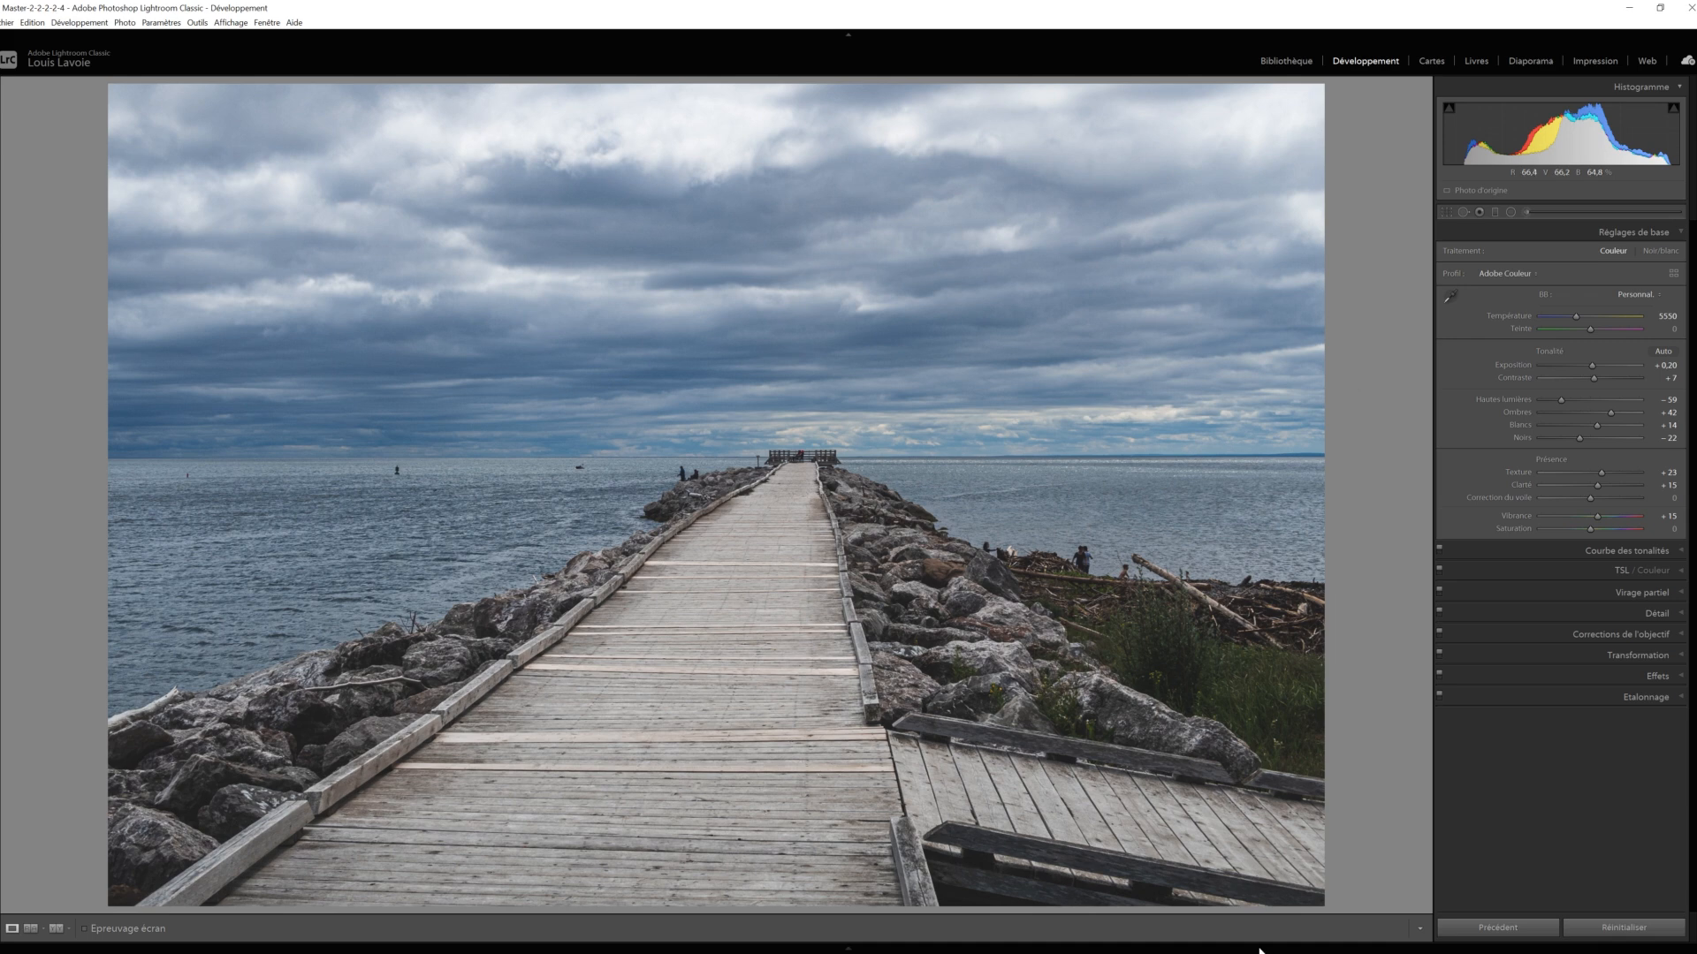
- Set up a new adjustment brush with size 12.5, feather 0, flow 100 and exposure -4.00
click(1544, 213)
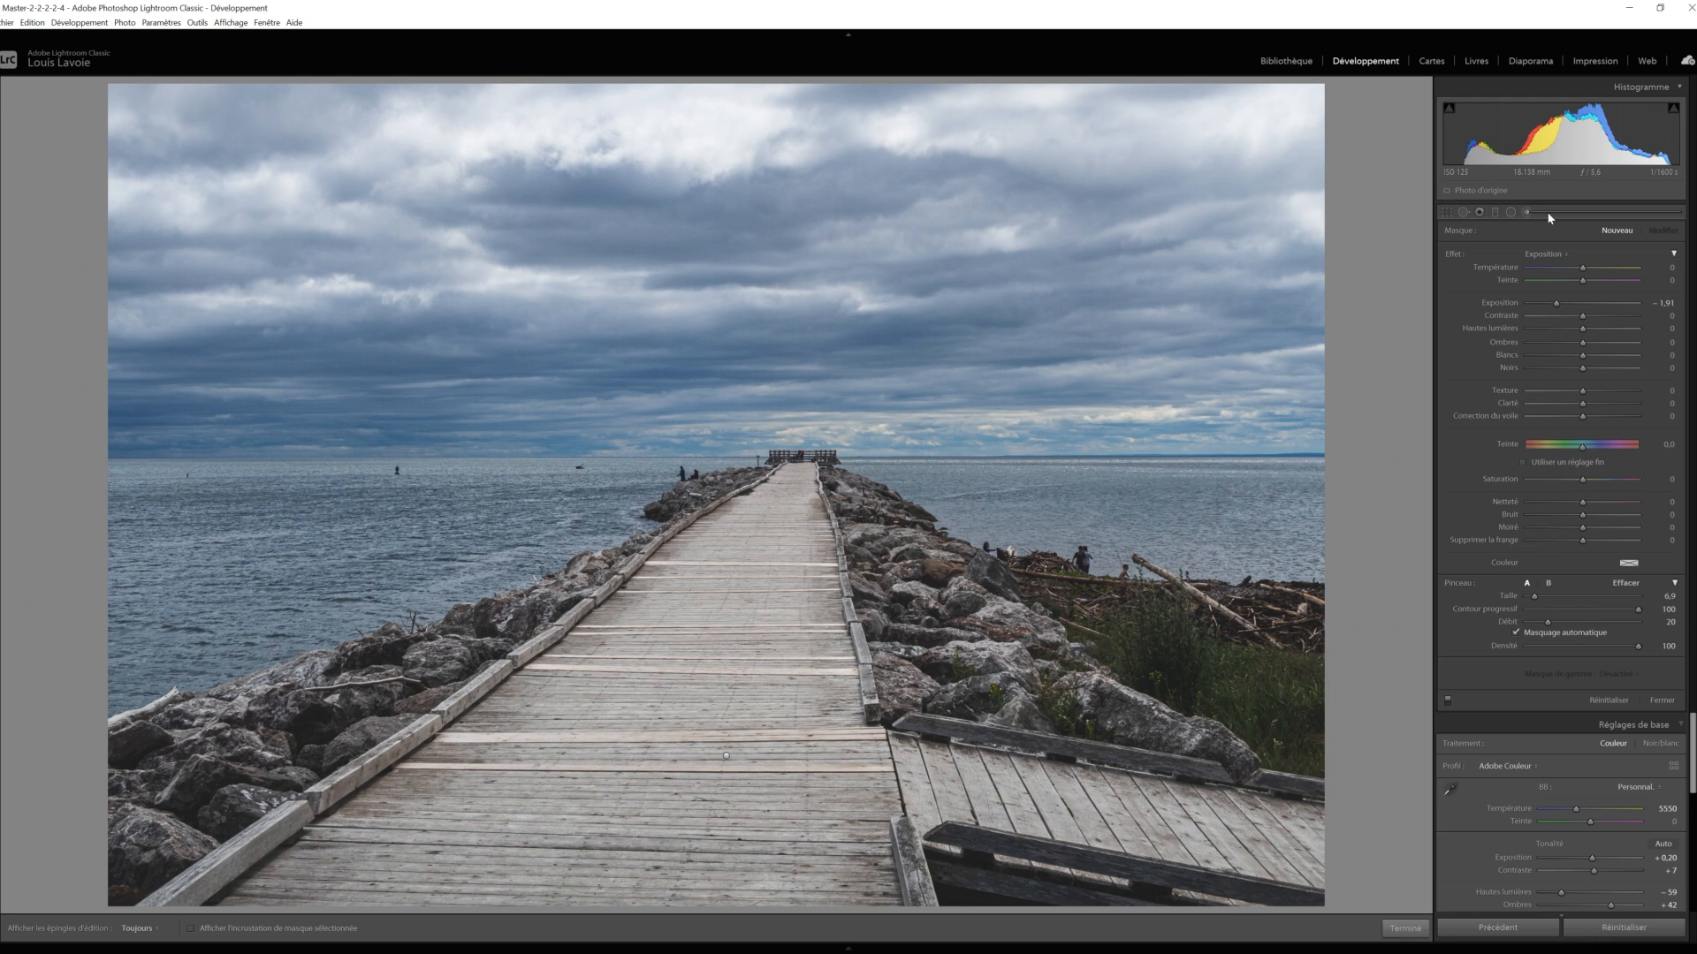
key(0)
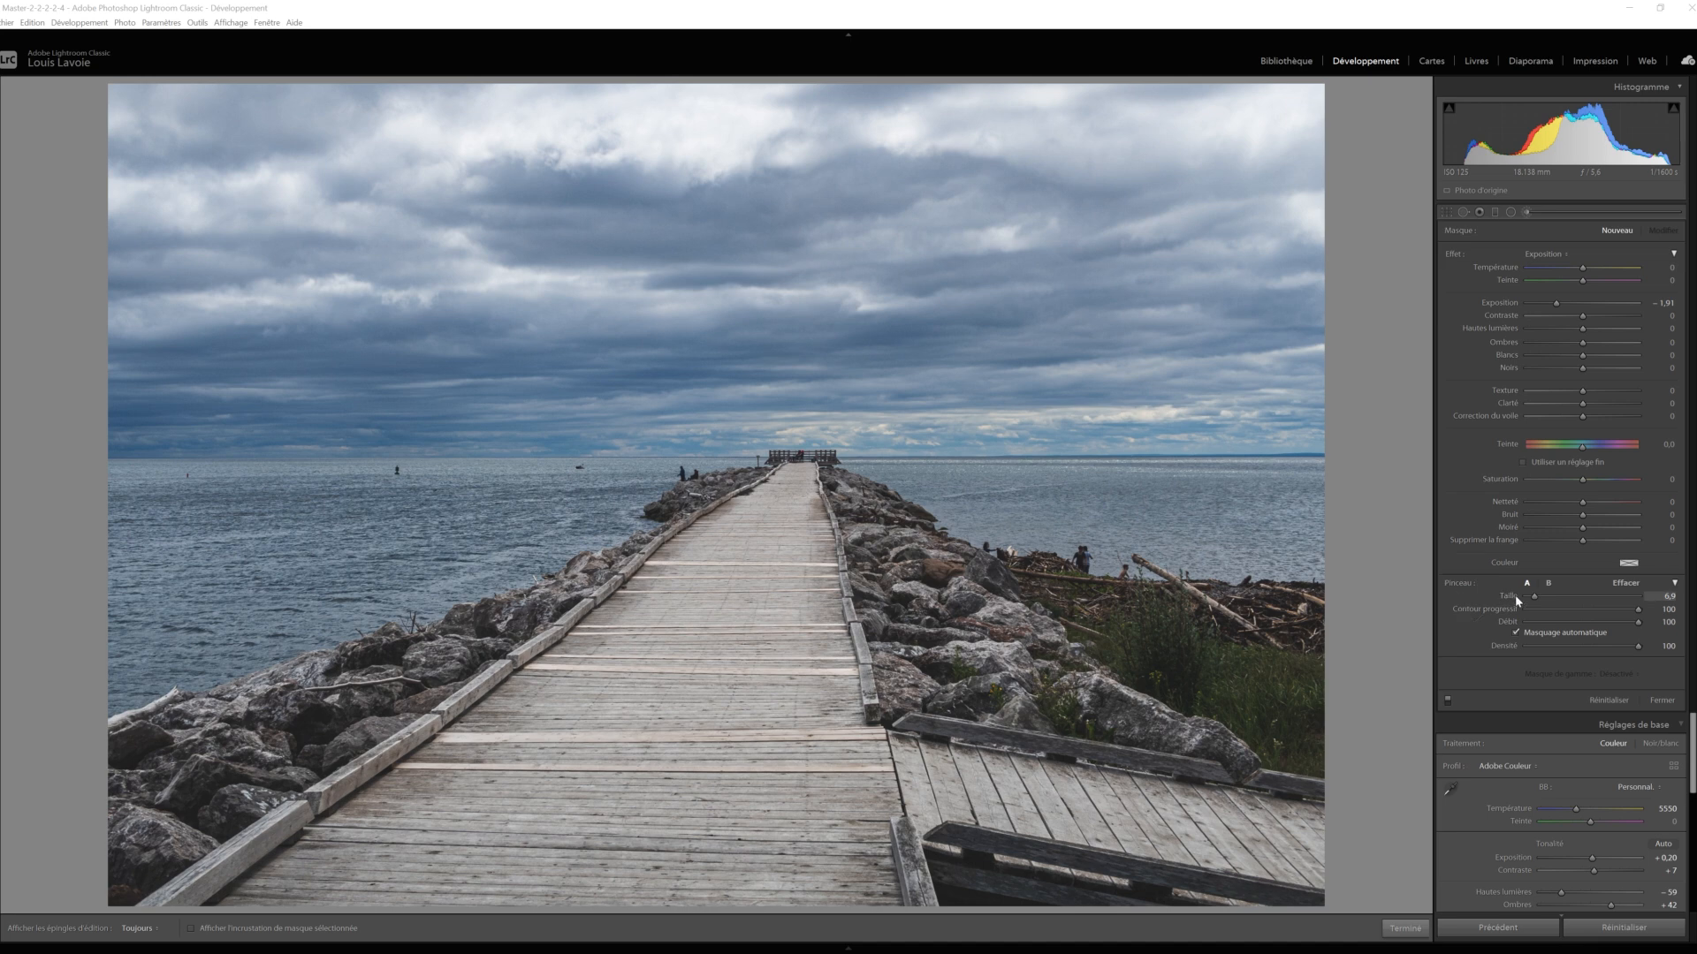
mouse_move(1516, 597)
mouse_down()
mouse_move(1548, 600)
mouse_move(1502, 598)
mouse_move(1541, 599)
mouse_up()
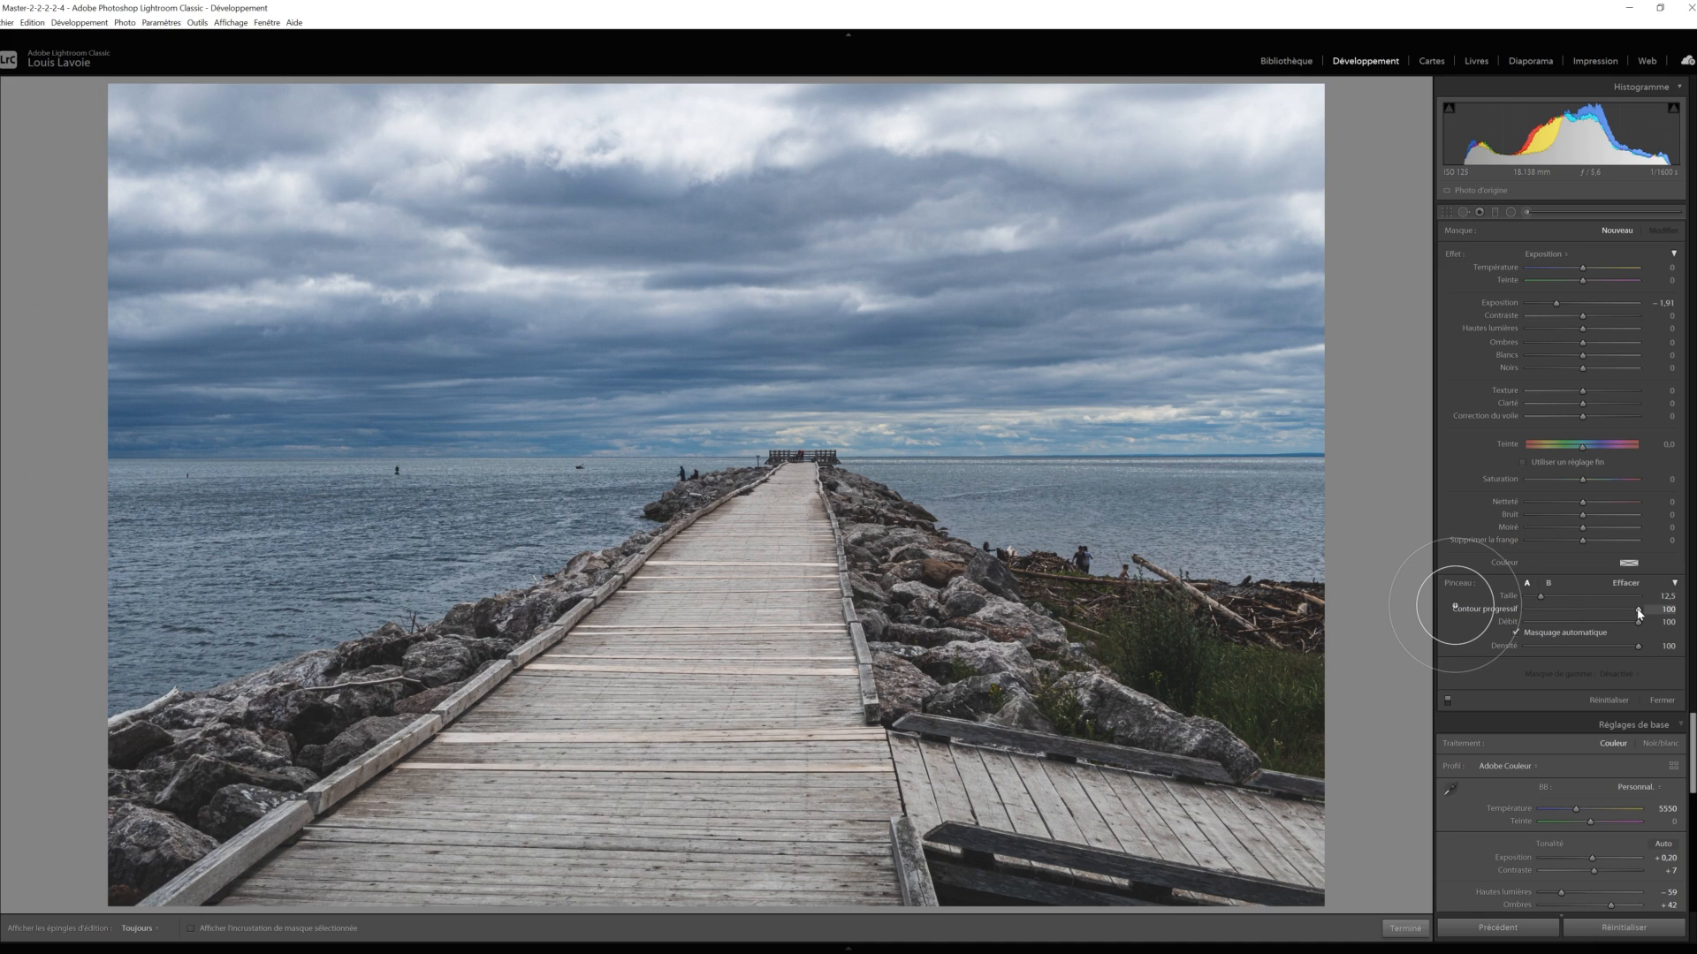
mouse_move(1639, 613)
mouse_down()
mouse_move(1568, 610)
mouse_move(1586, 613)
mouse_up()
mouse_move(1587, 611)
mouse_down()
mouse_move(1562, 615)
mouse_move(1642, 616)
mouse_up()
drag(1639, 622, 1582, 628)
drag(1629, 609, 1521, 616)
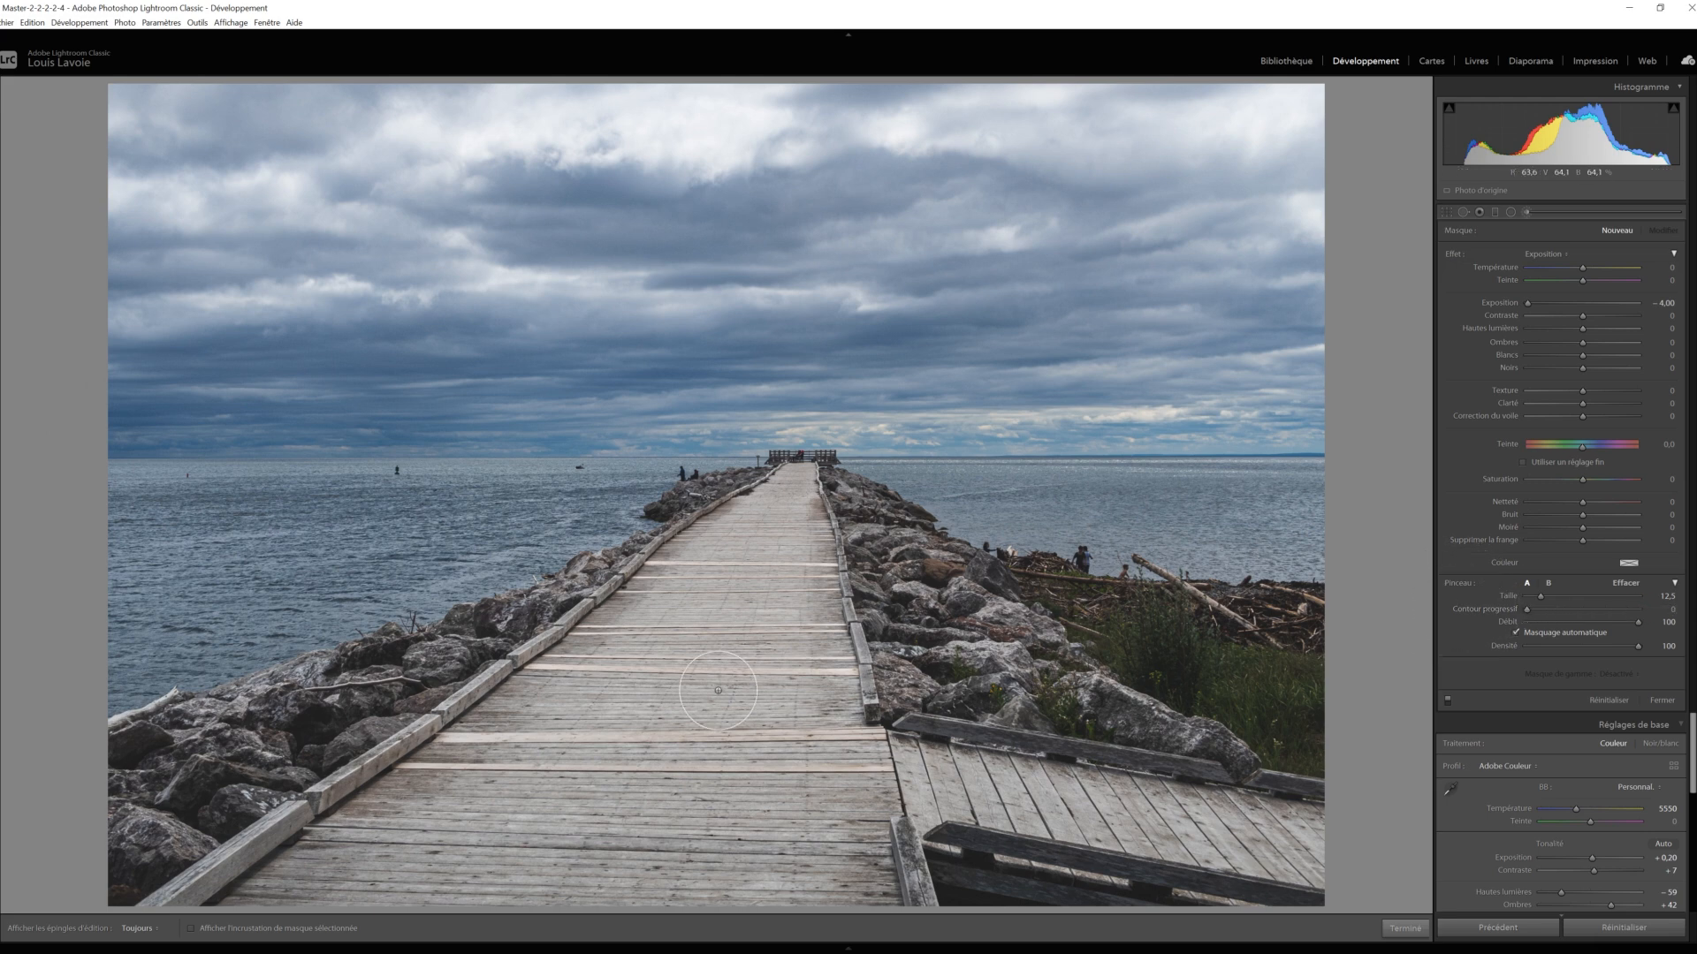
- Paint a hard-edged stroke down the boardwalk and a soft stroke beside it with feather 100
drag(753, 522, 614, 770)
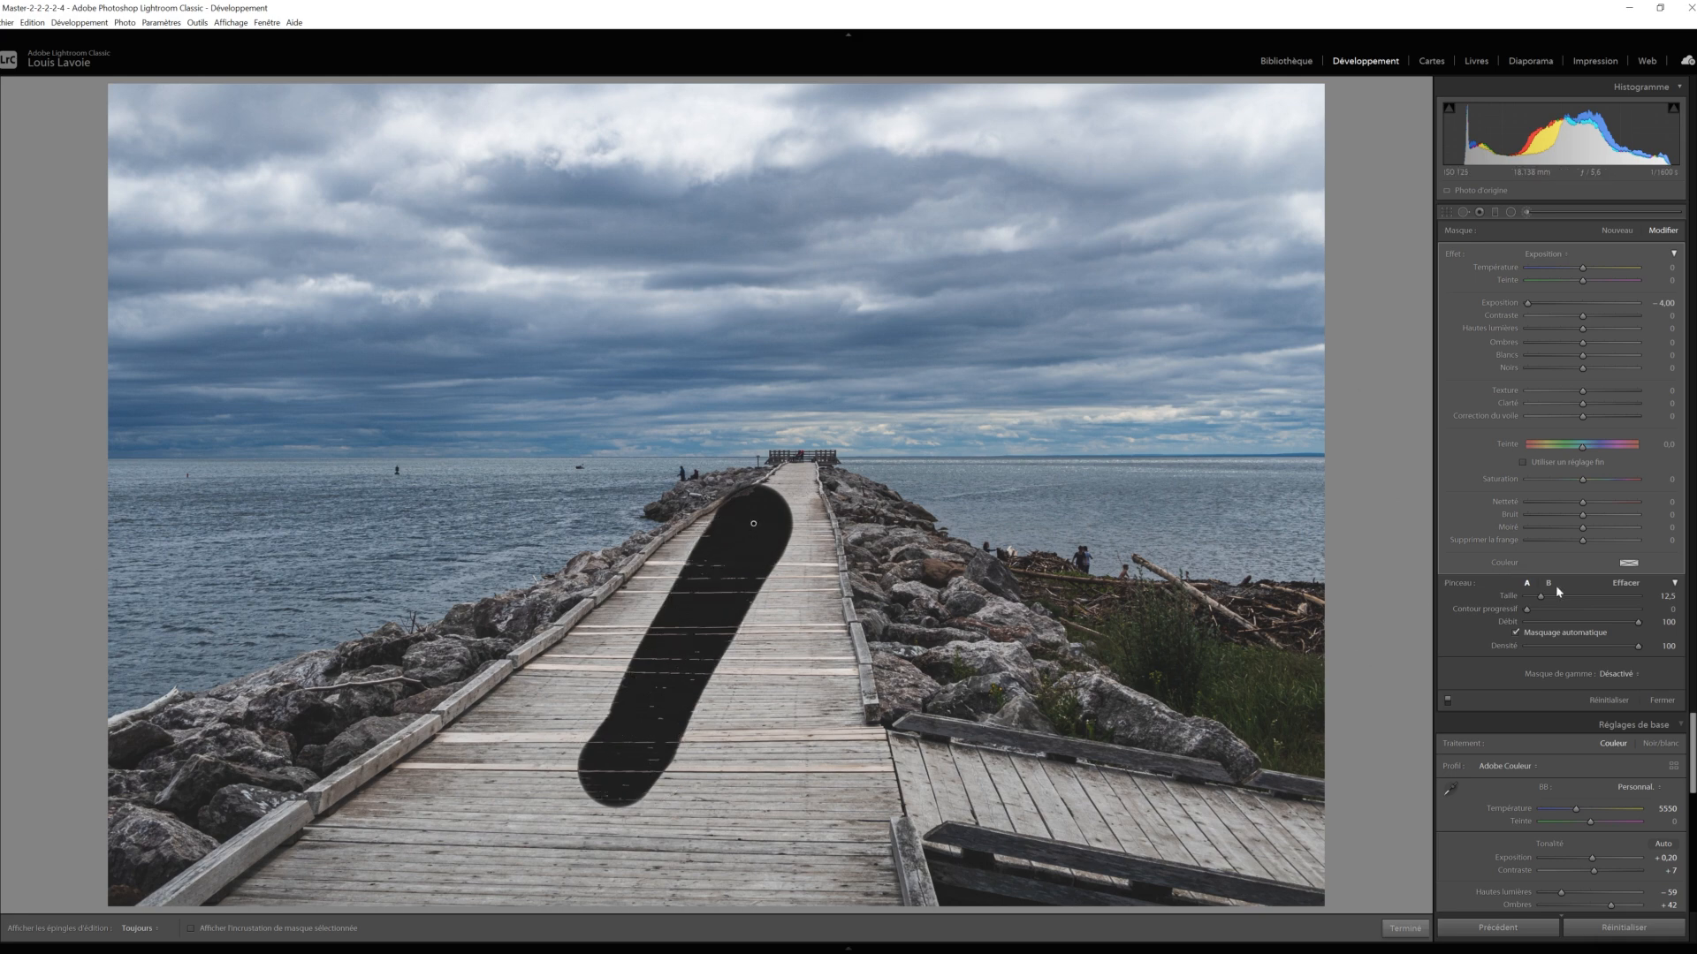
mouse_move(1526, 609)
mouse_down()
mouse_move(1632, 616)
mouse_move(1542, 599)
mouse_up()
key(h)
drag(806, 599, 727, 846)
key(h)
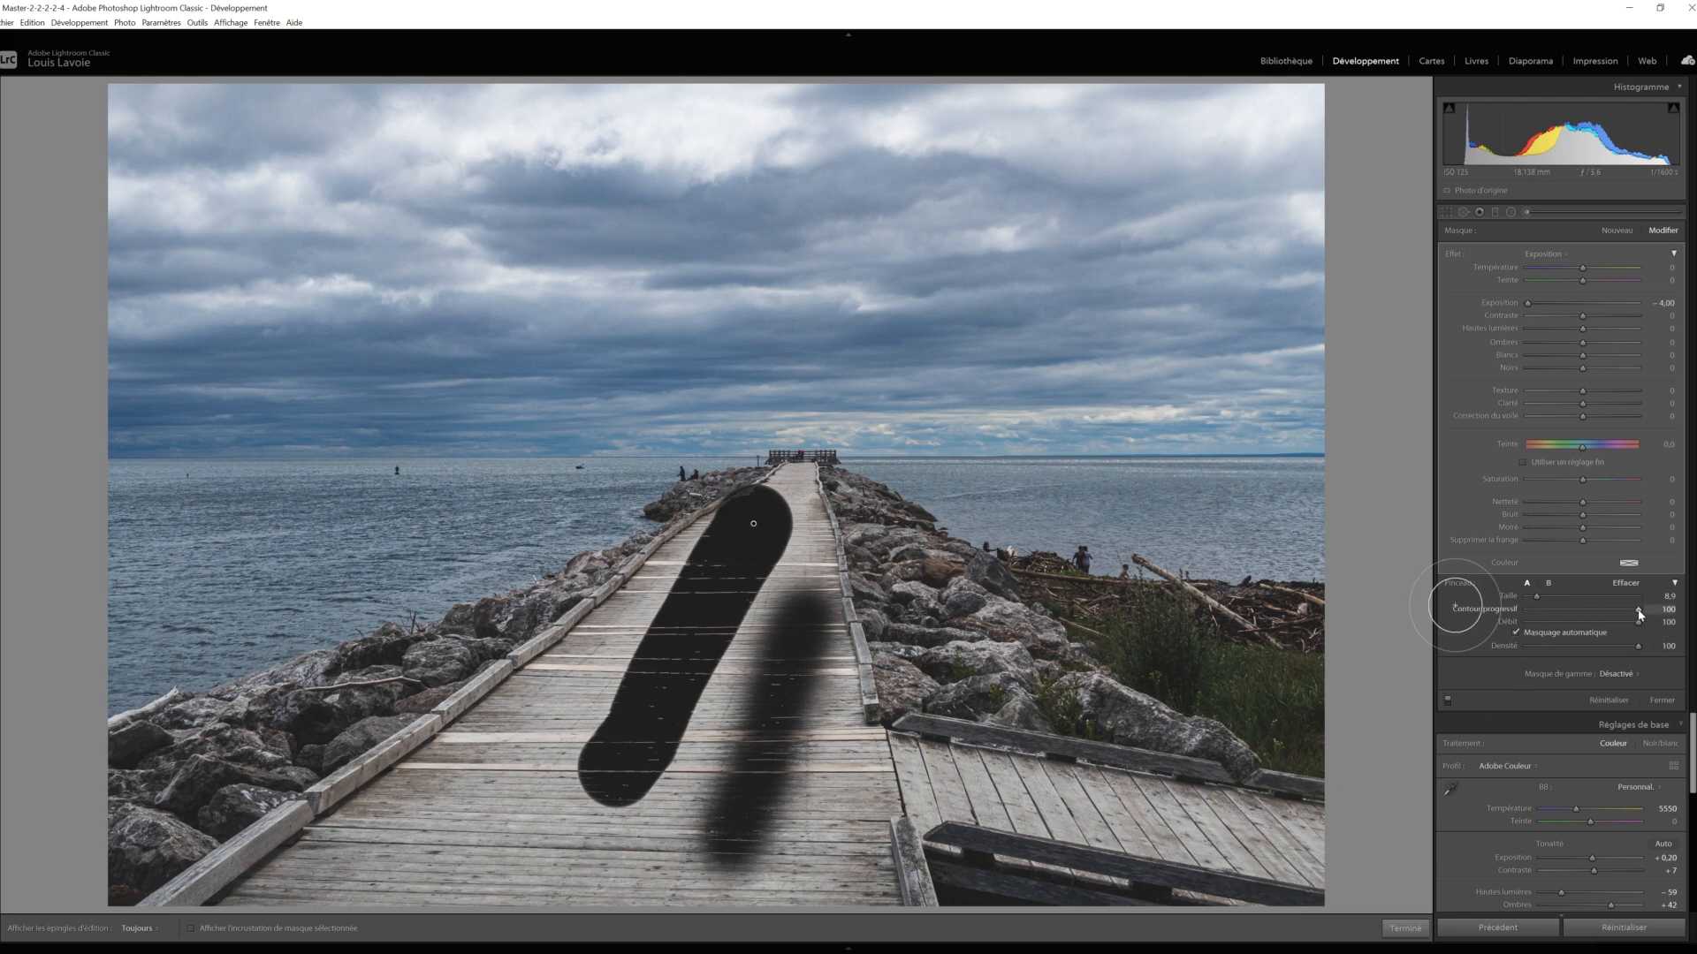
- Paint a hard-edged patch on the water with feather 0 and exposure -1.42, and discard all brush strokes
drag(1639, 611, 1520, 612)
drag(1530, 303, 1548, 306)
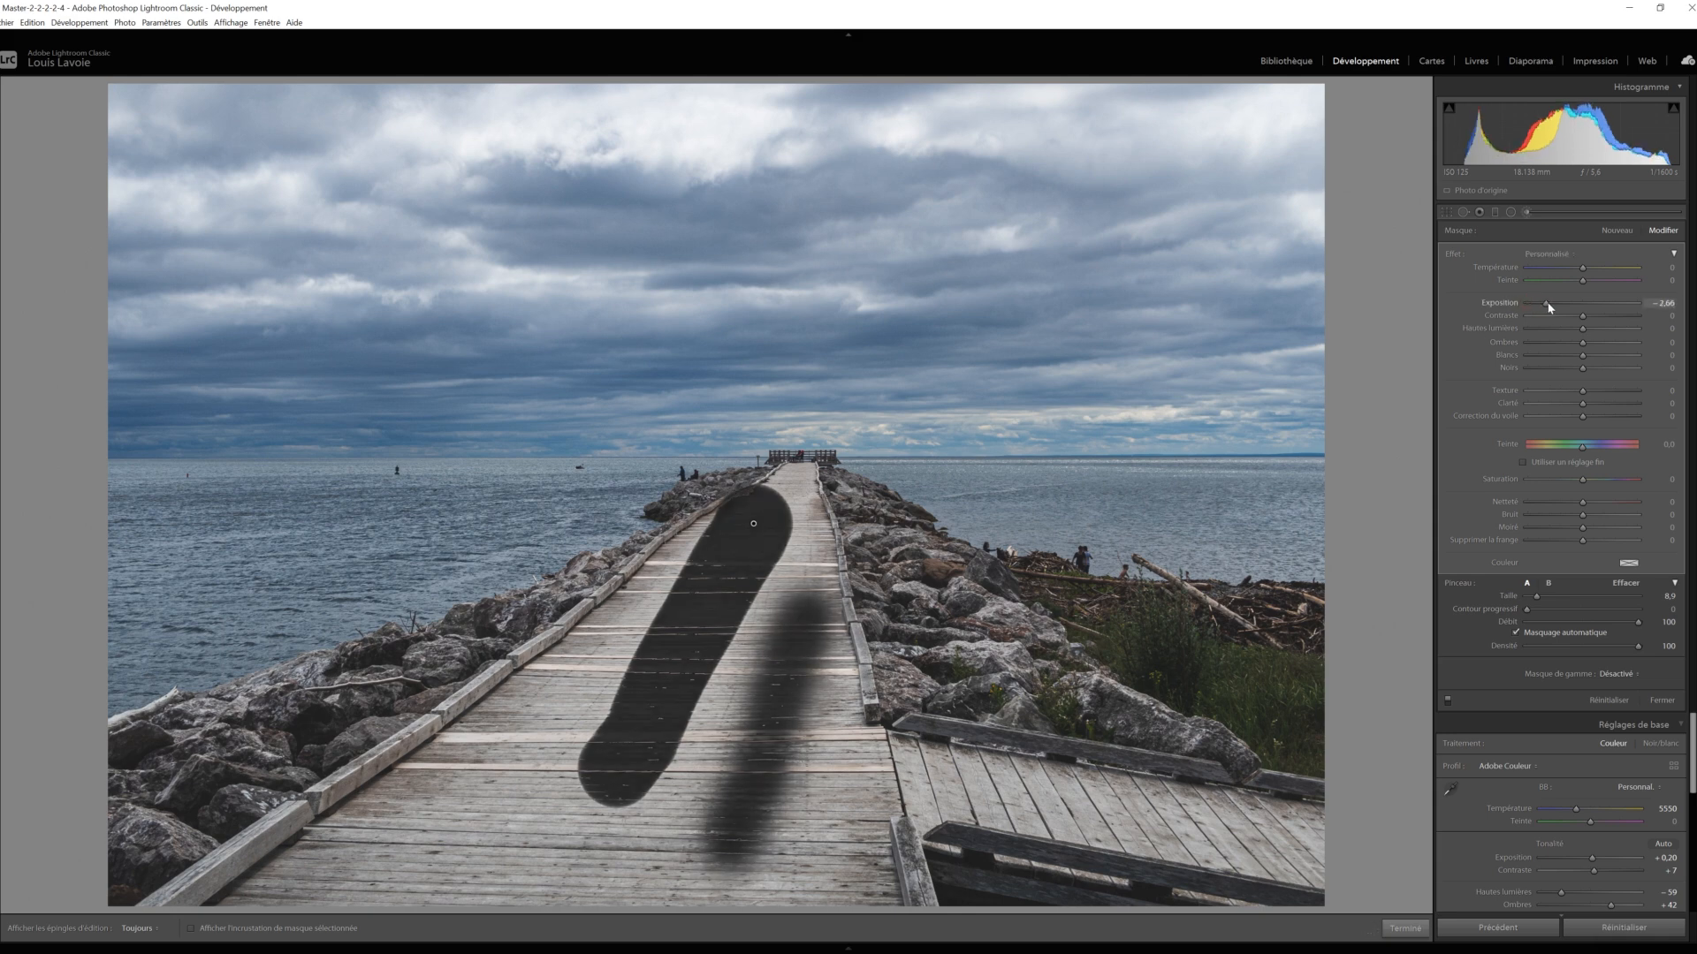
key(h)
drag(326, 530, 305, 556)
mouse_move(204, 607)
mouse_down()
mouse_move(412, 569)
mouse_move(214, 588)
mouse_move(285, 532)
mouse_move(213, 535)
mouse_move(195, 559)
mouse_move(346, 530)
mouse_move(308, 559)
mouse_move(401, 523)
mouse_move(315, 573)
mouse_up()
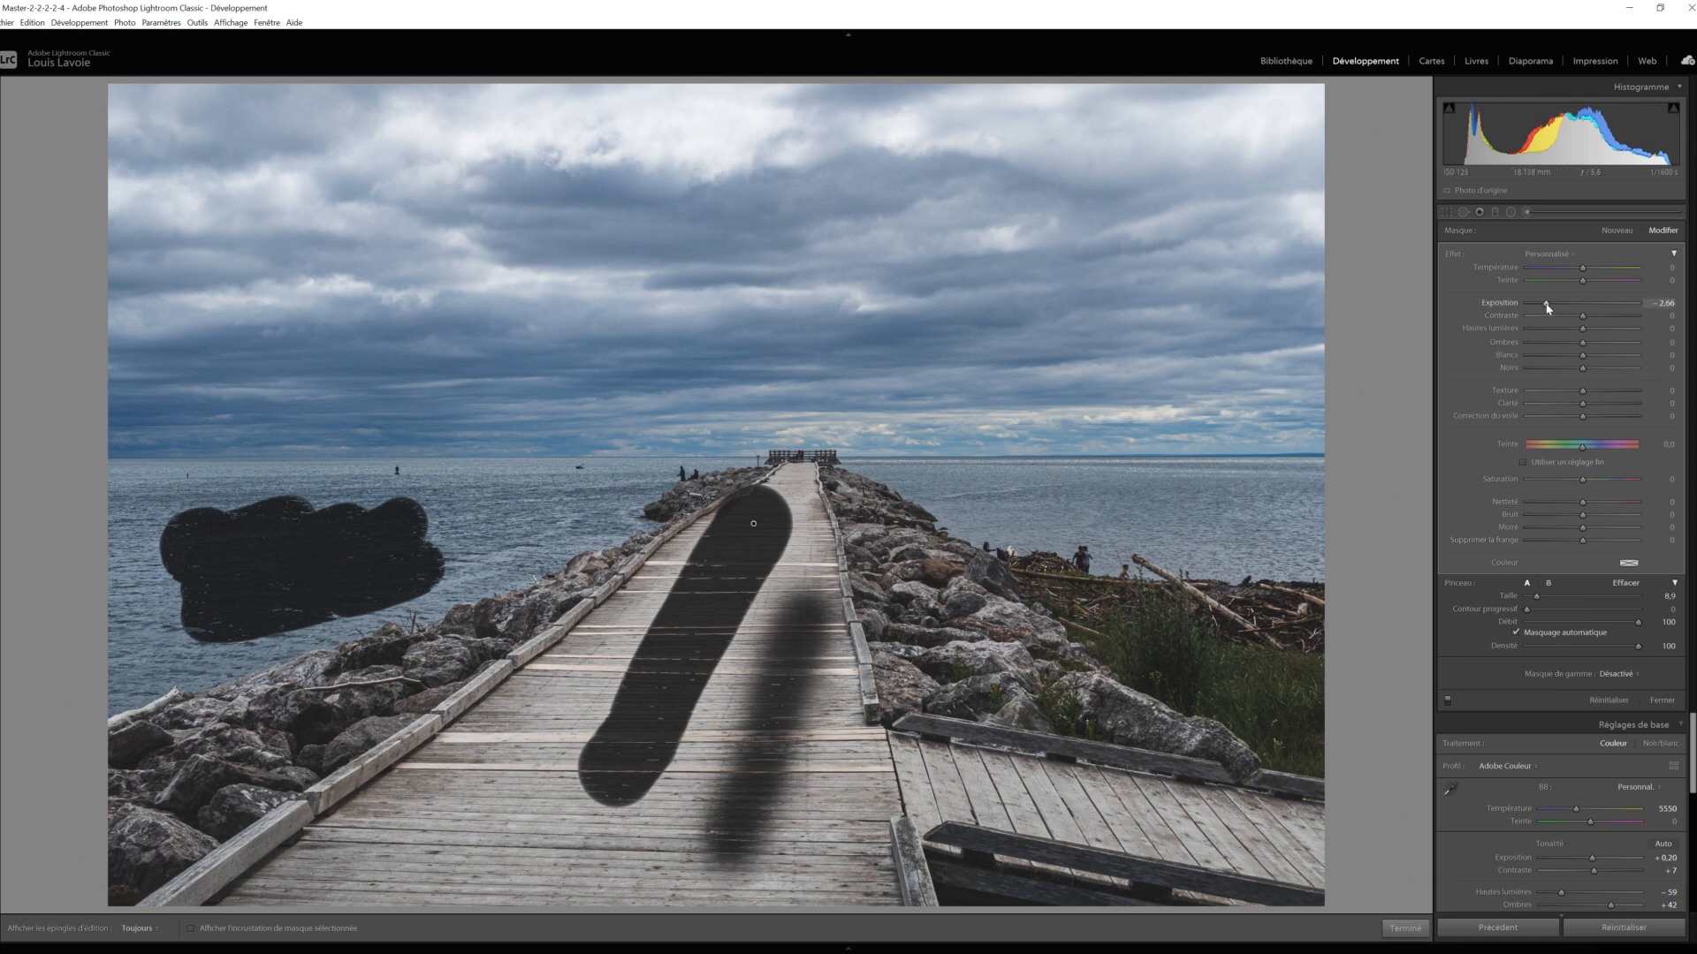
drag(1560, 308, 1564, 308)
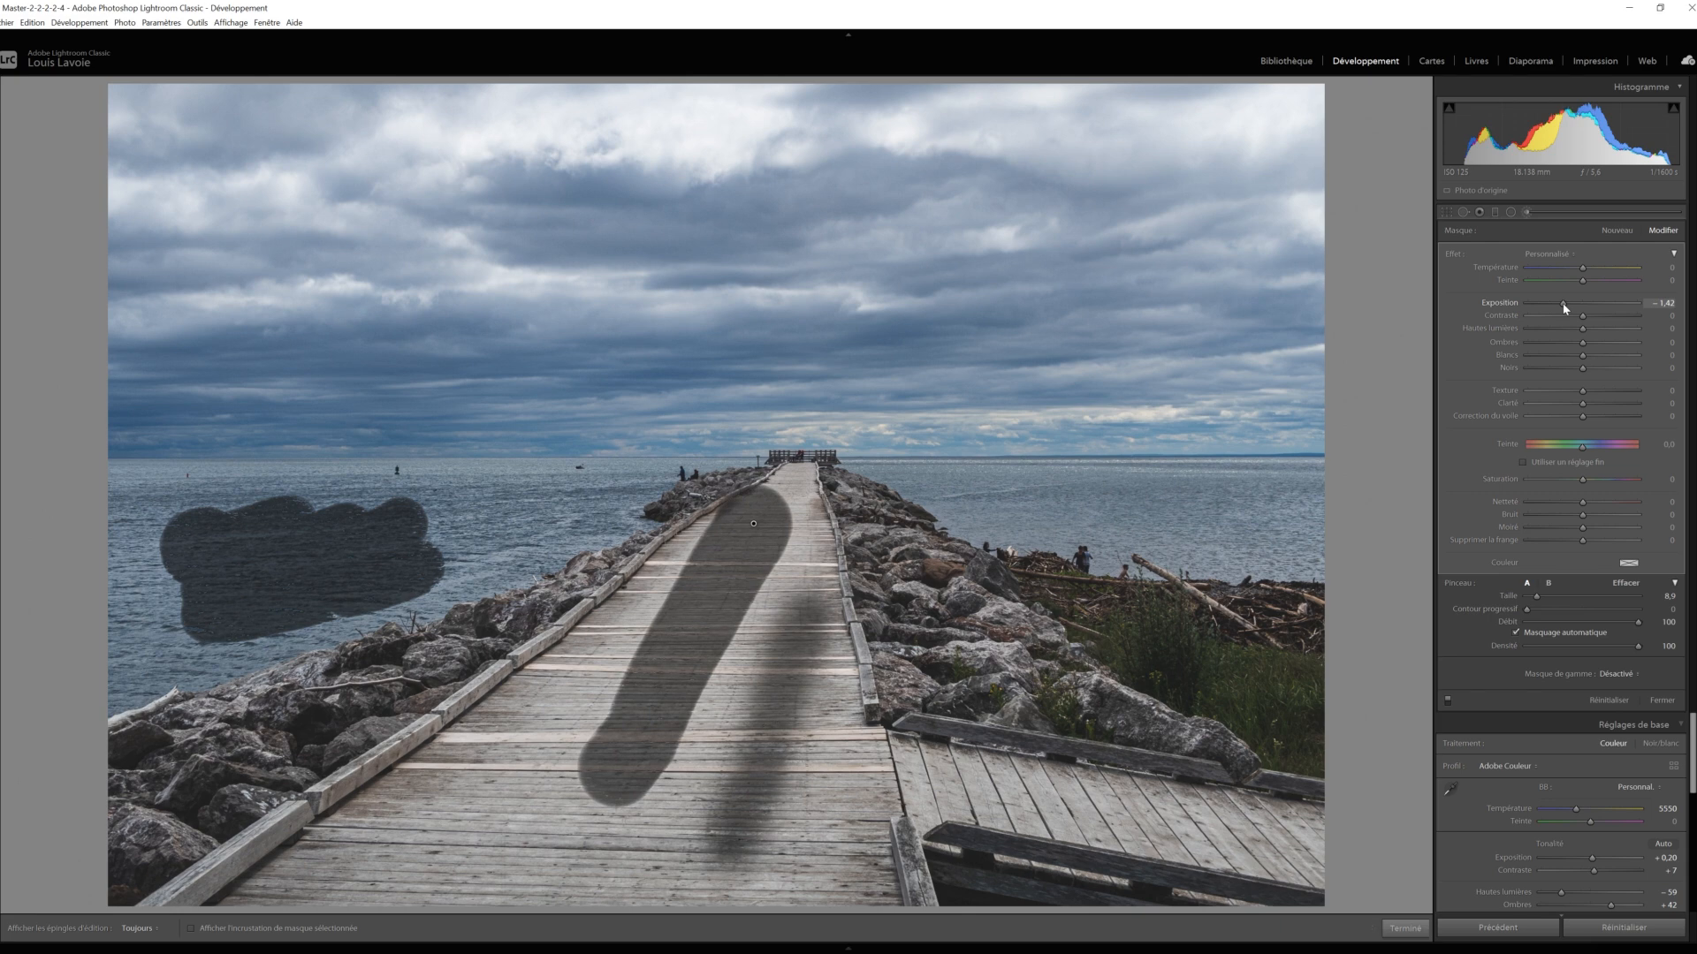
click(1623, 702)
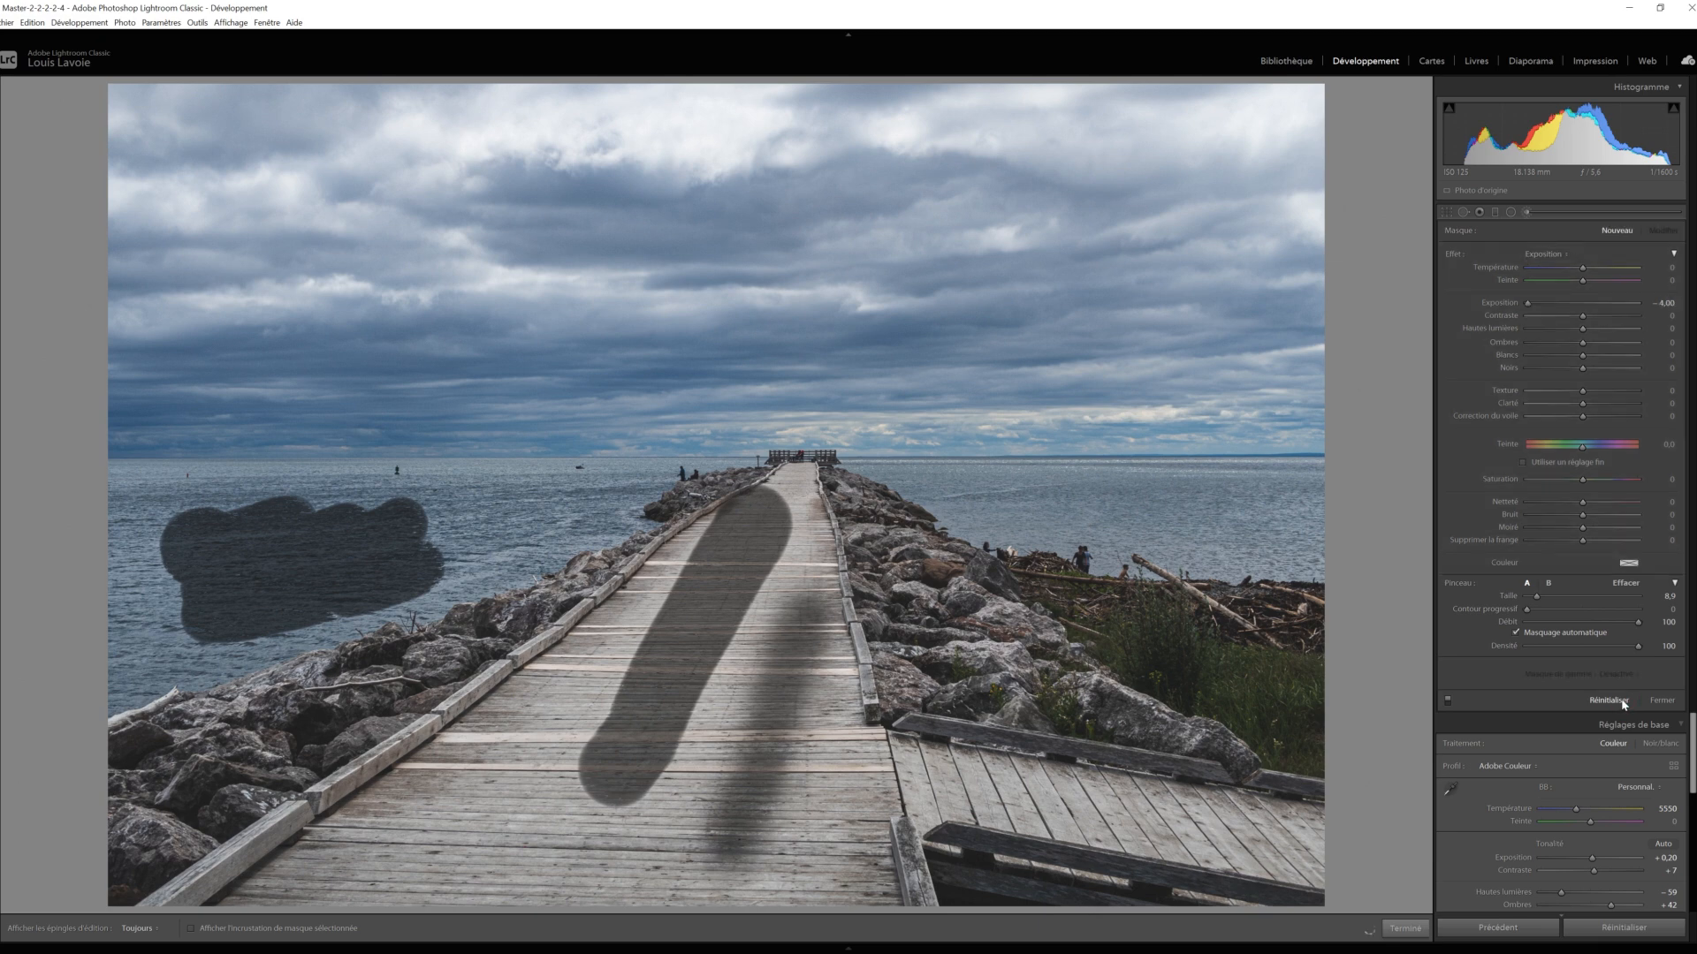
- Paint a soft dark patch on the water with feather 100 and exposure -2.04, and discard it
drag(1526, 610, 1634, 611)
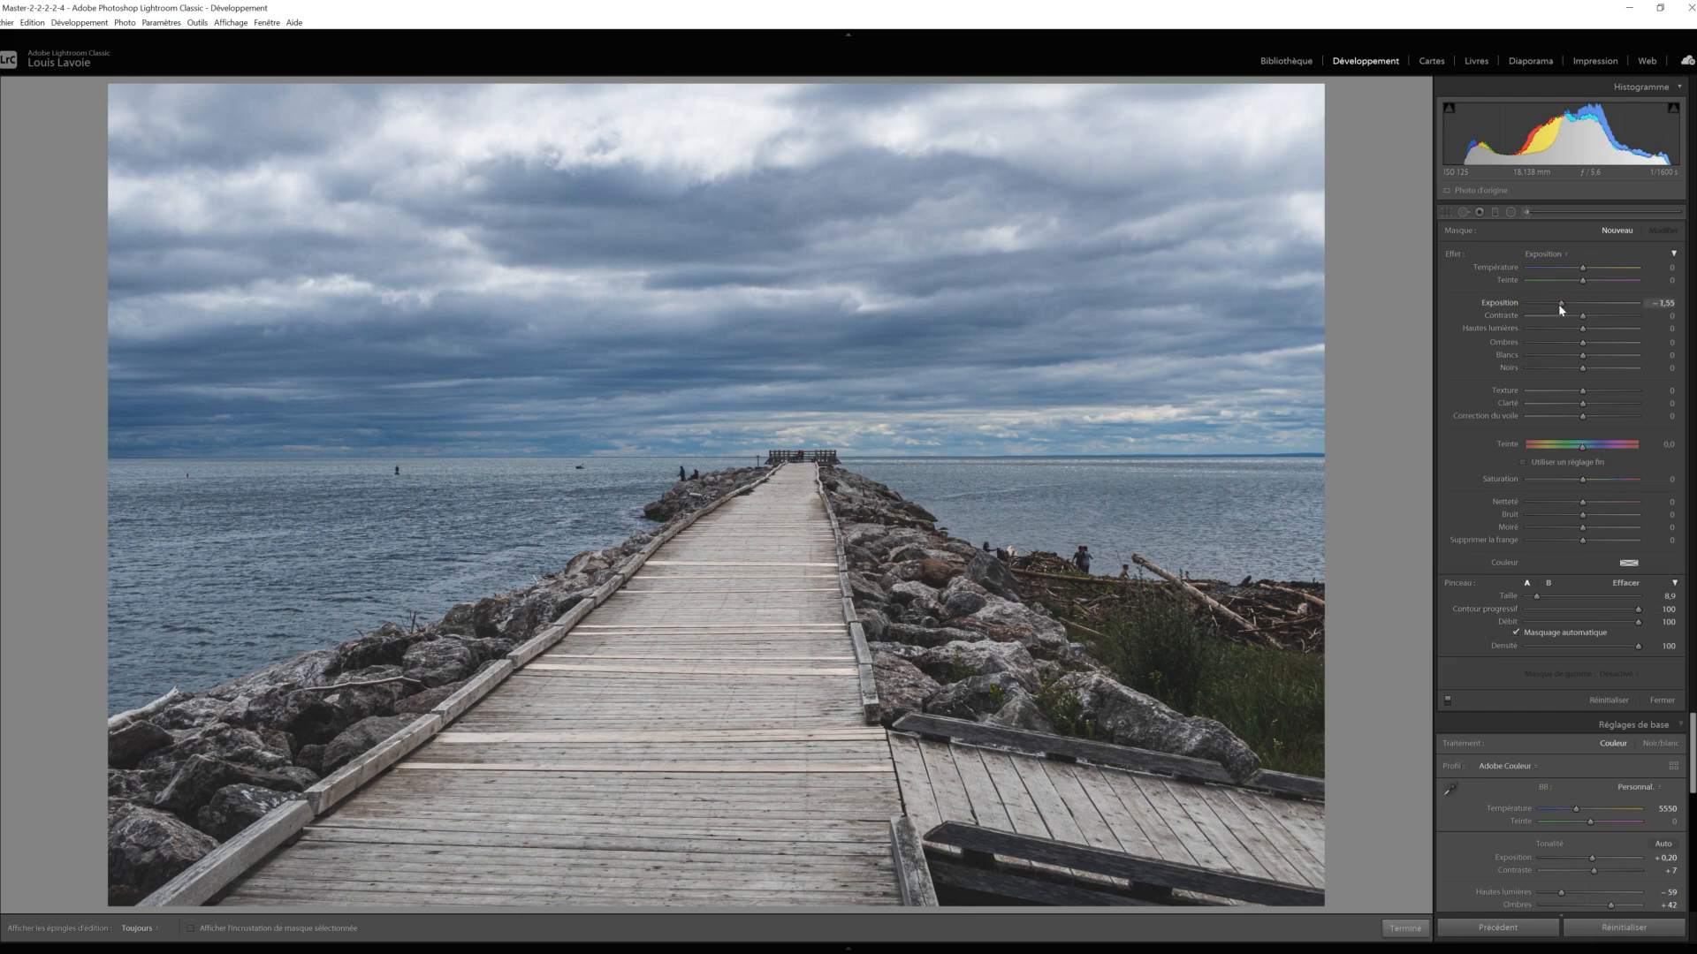
mouse_move(358, 538)
mouse_down()
mouse_move(235, 596)
mouse_move(345, 570)
mouse_move(251, 532)
mouse_move(189, 569)
mouse_move(231, 561)
mouse_move(166, 532)
mouse_move(237, 576)
mouse_move(361, 571)
mouse_move(409, 546)
mouse_move(358, 580)
mouse_move(173, 605)
mouse_up()
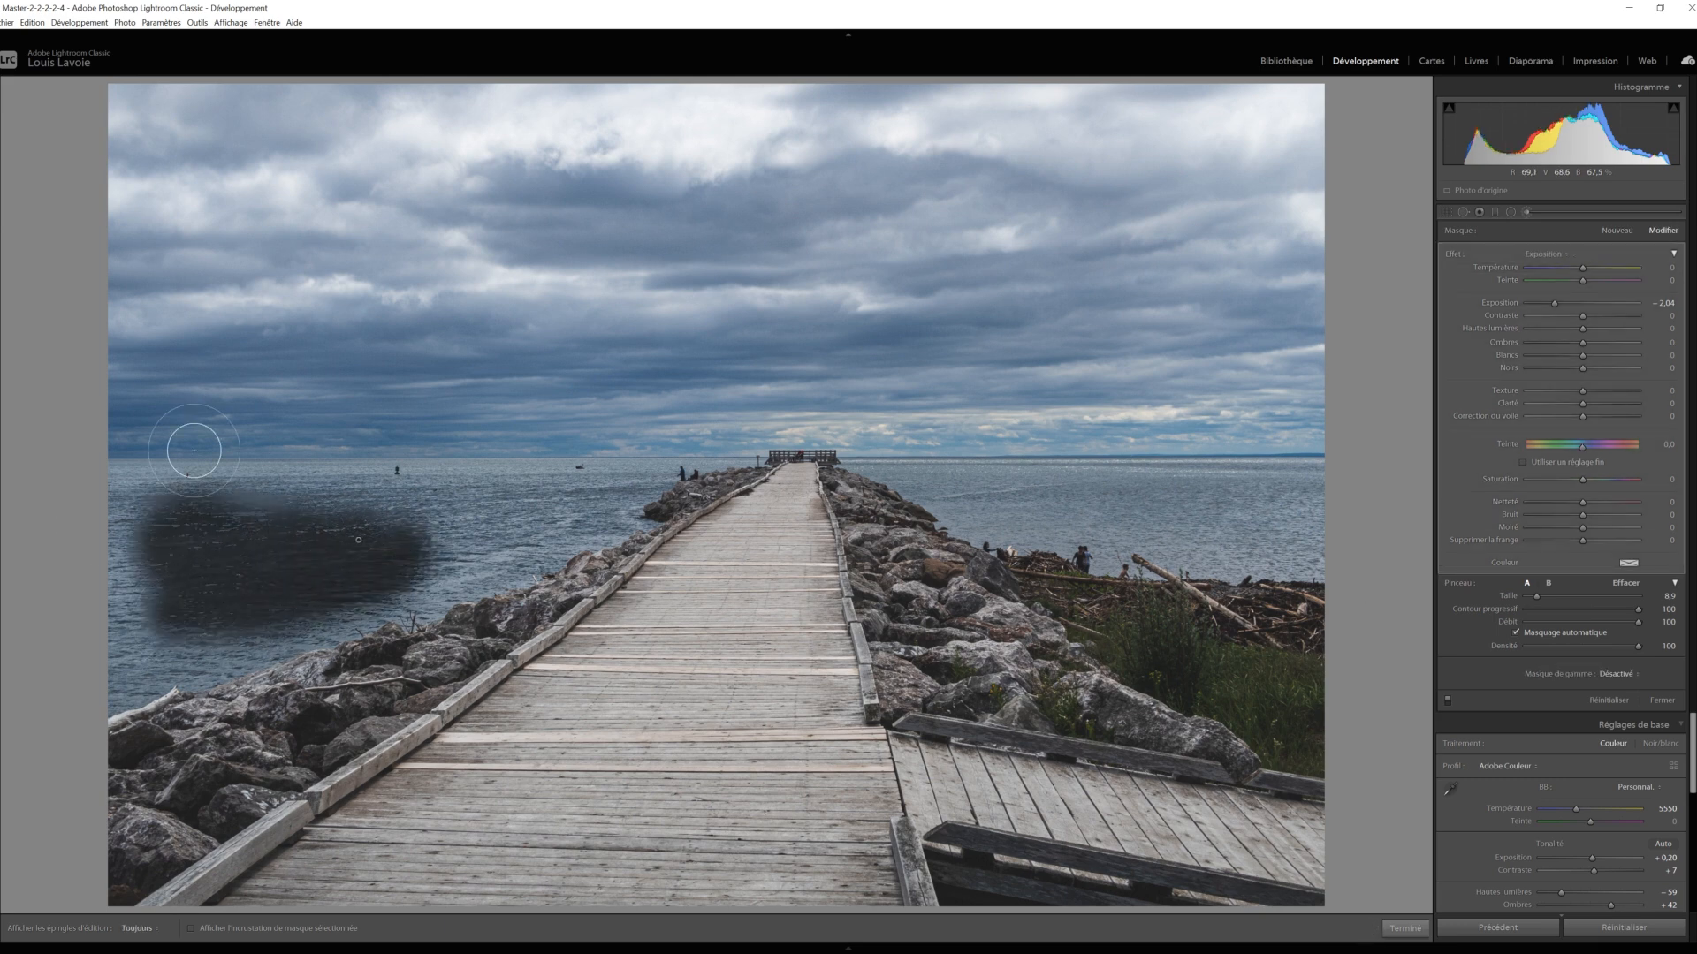
click(1619, 702)
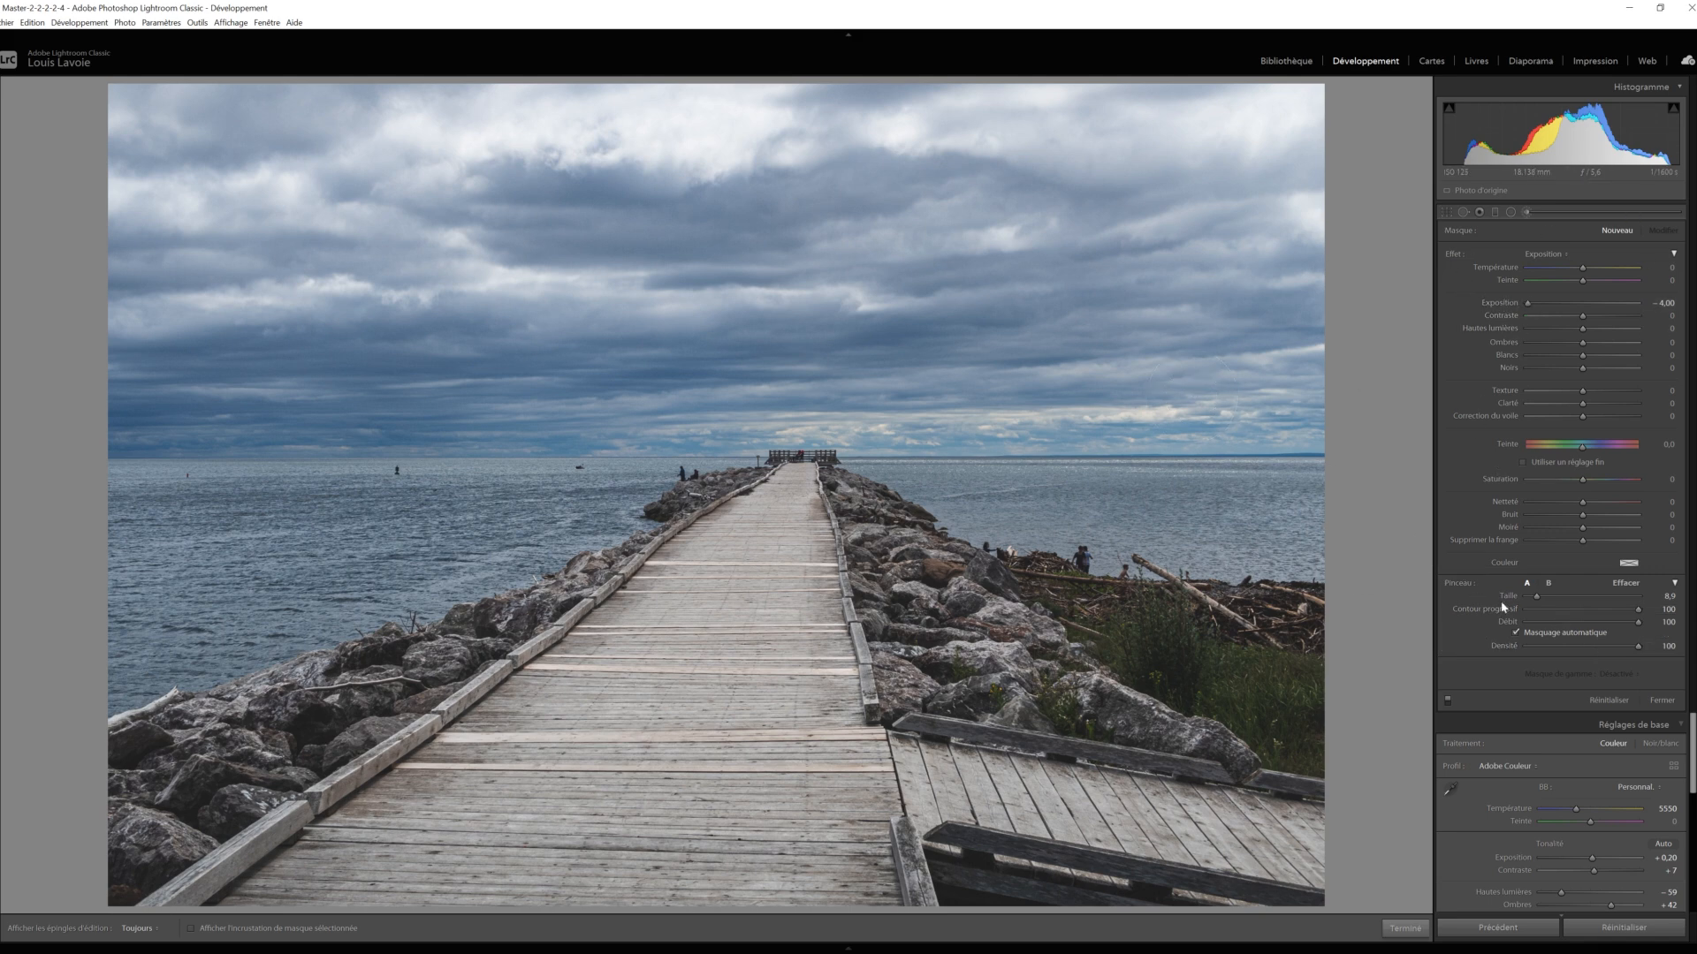
- Paint a solid stroke down the boardwalk with feather 0, flow 100 and exposure -4.00
drag(1624, 609, 1526, 609)
key(h)
drag(738, 523, 668, 632)
drag(601, 745, 601, 745)
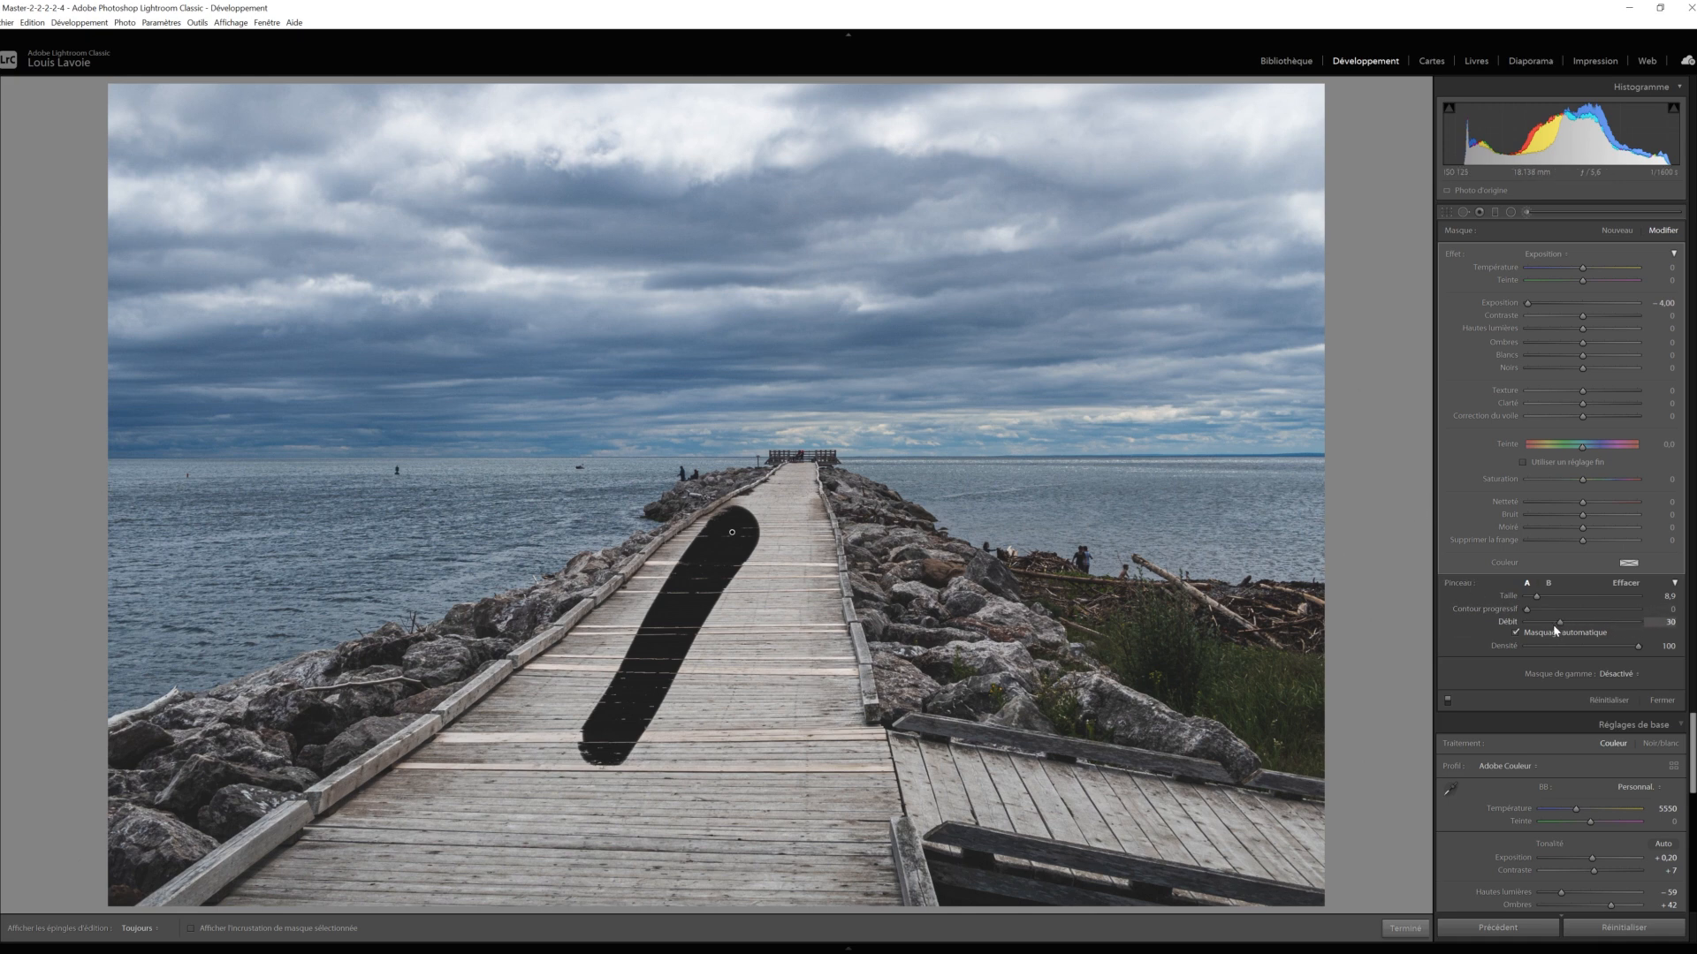
- Build up a second boardwalk stroke with repeated passes at flow 20, and discard both strokes
drag(1552, 628, 1547, 628)
drag(780, 583, 717, 771)
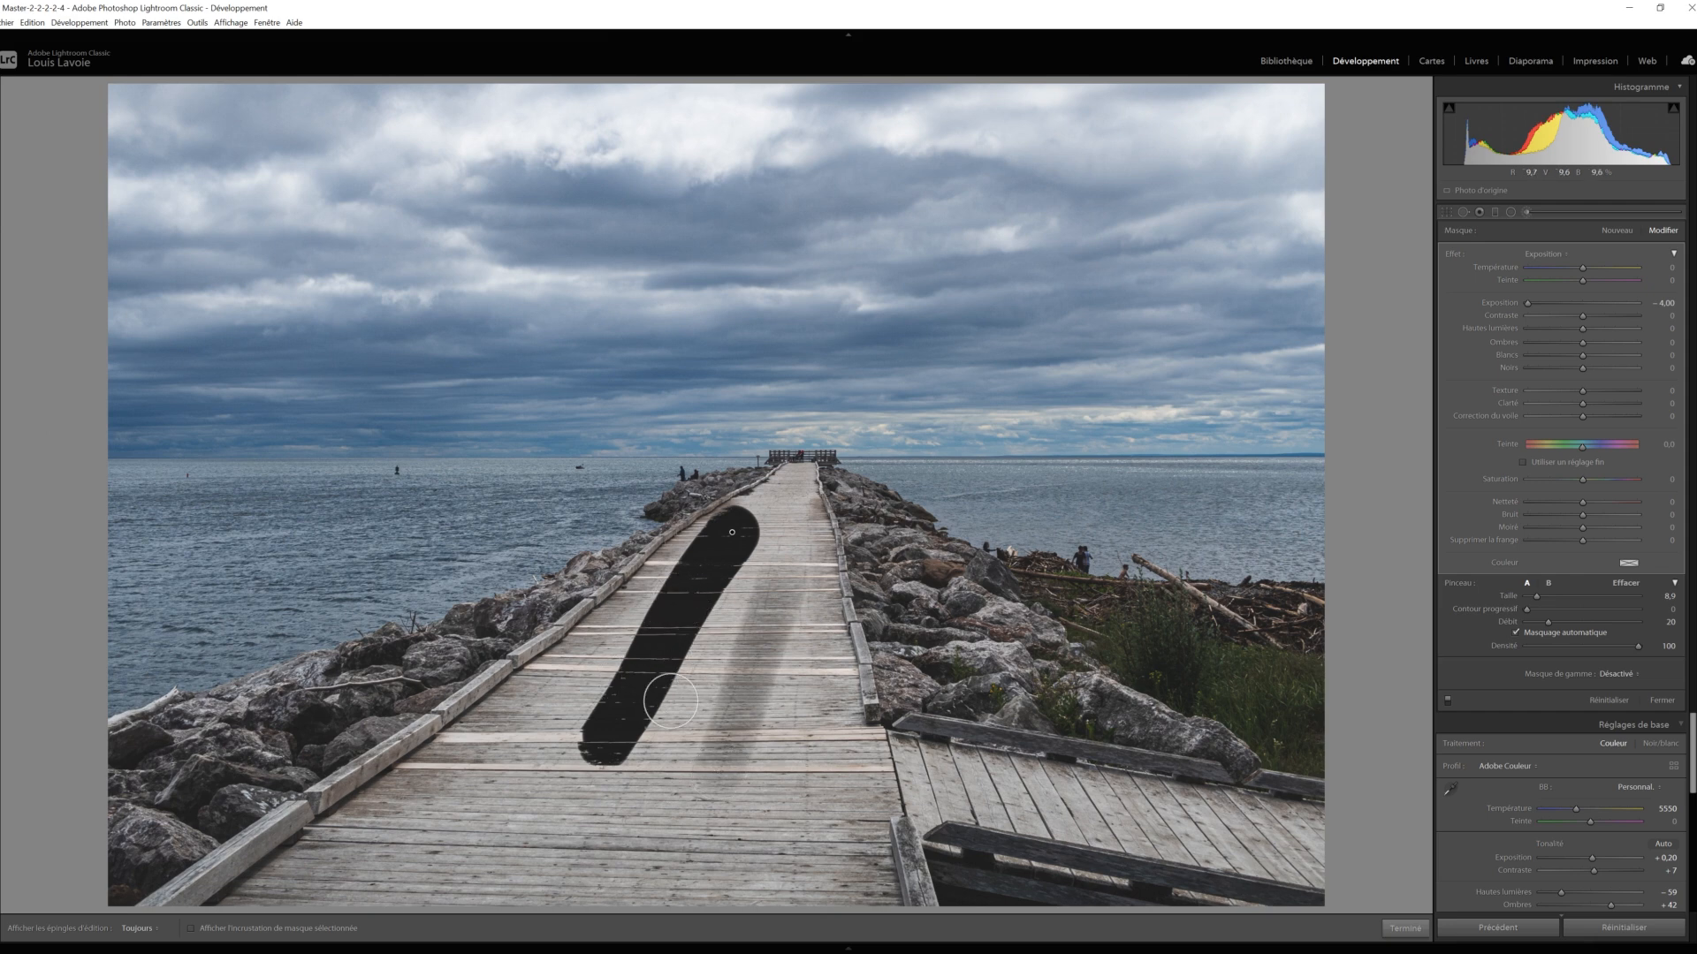
mouse_move(723, 750)
mouse_down()
mouse_move(768, 598)
mouse_move(712, 781)
mouse_move(772, 584)
mouse_move(729, 768)
mouse_move(771, 610)
mouse_up()
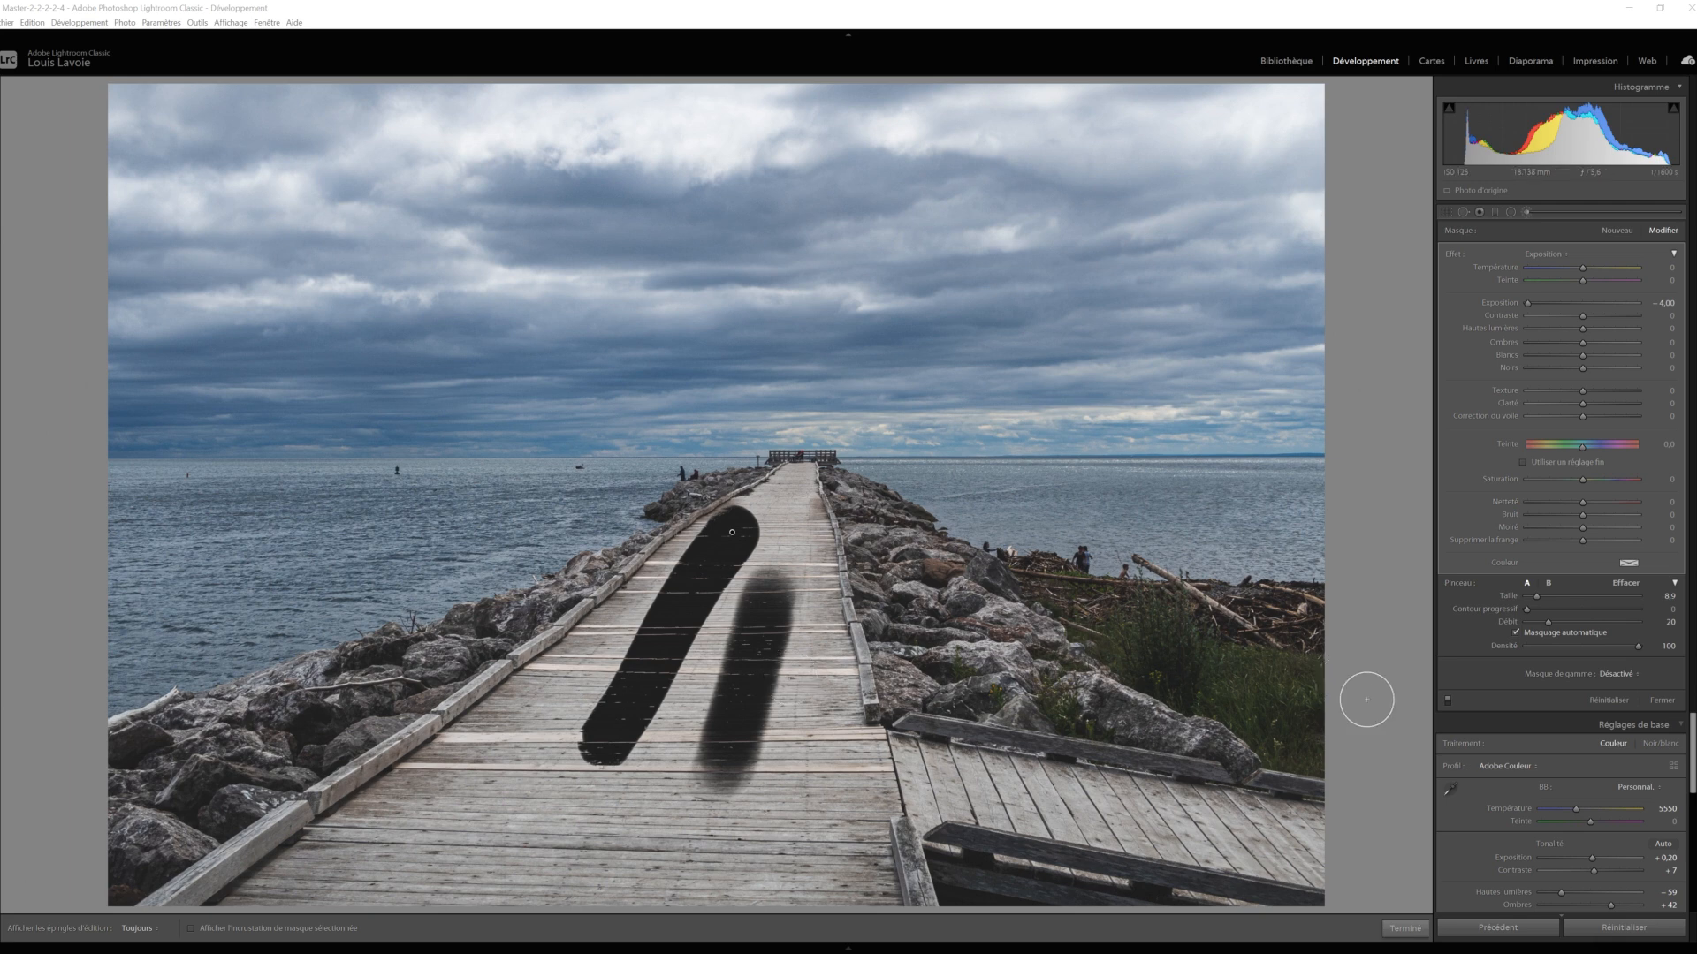
click(1603, 702)
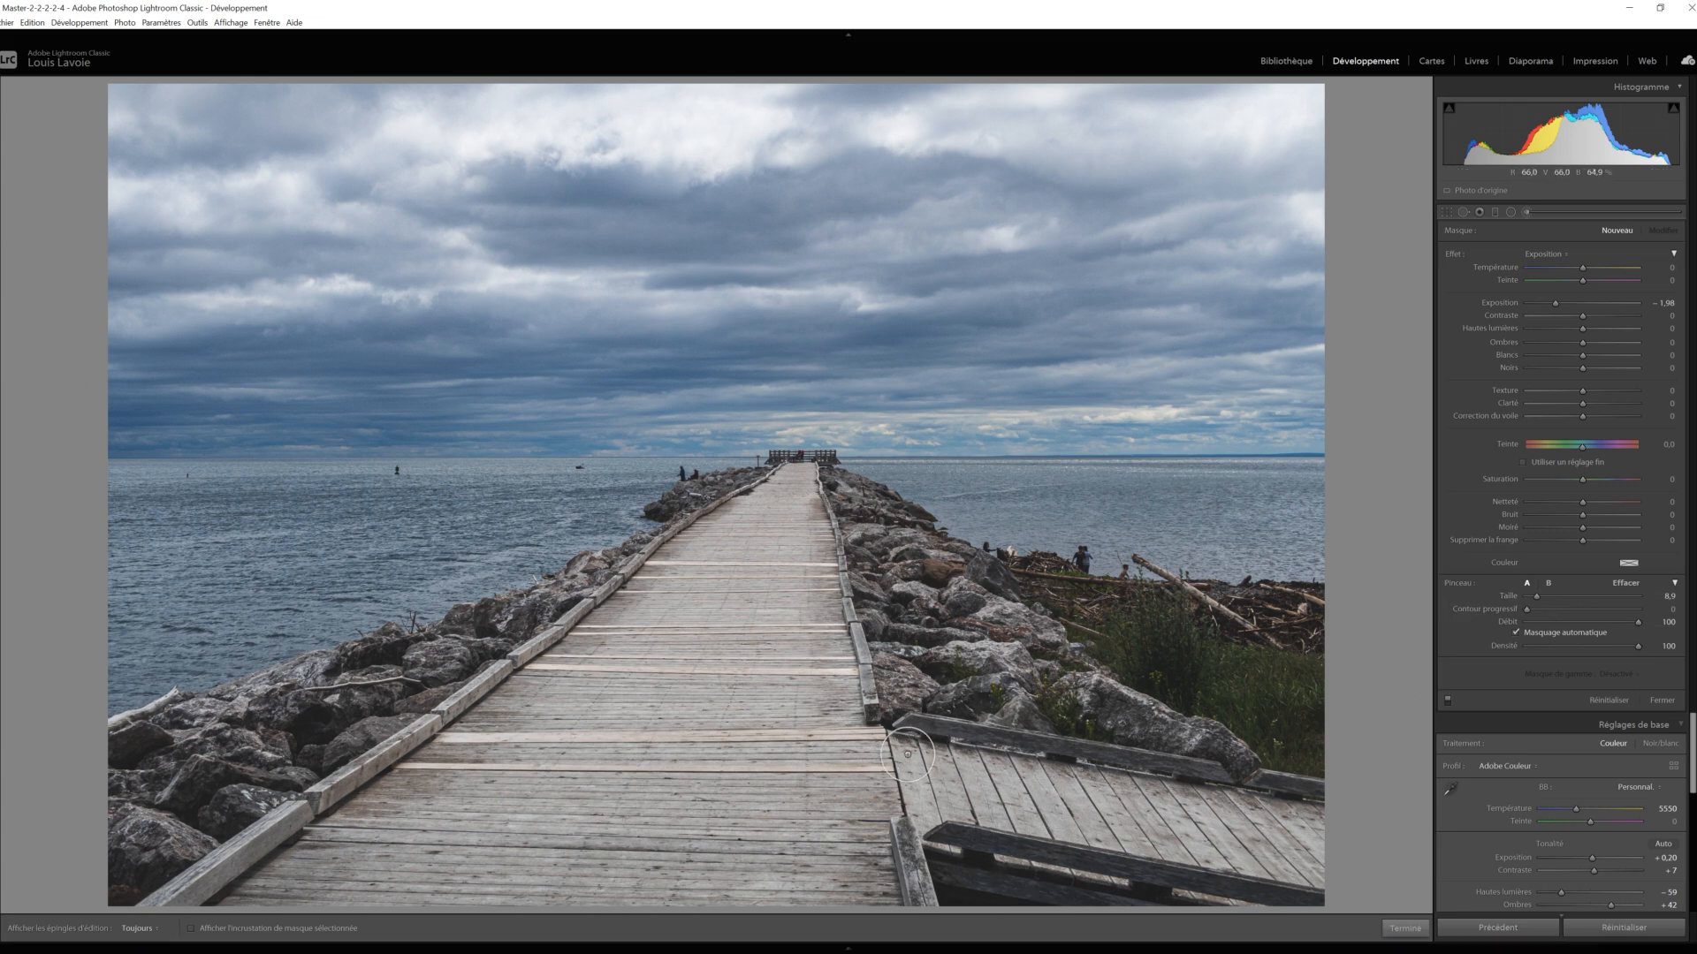
- Paint the side ramp dark with a hard brush, set the mask's exposure to -0.54, and discard it
mouse_move(907, 754)
mouse_down()
mouse_move(1237, 797)
mouse_move(1312, 826)
mouse_move(1302, 862)
mouse_move(964, 818)
mouse_move(920, 788)
mouse_move(917, 806)
mouse_move(966, 788)
mouse_move(1254, 829)
mouse_move(1098, 824)
mouse_move(1011, 793)
mouse_up()
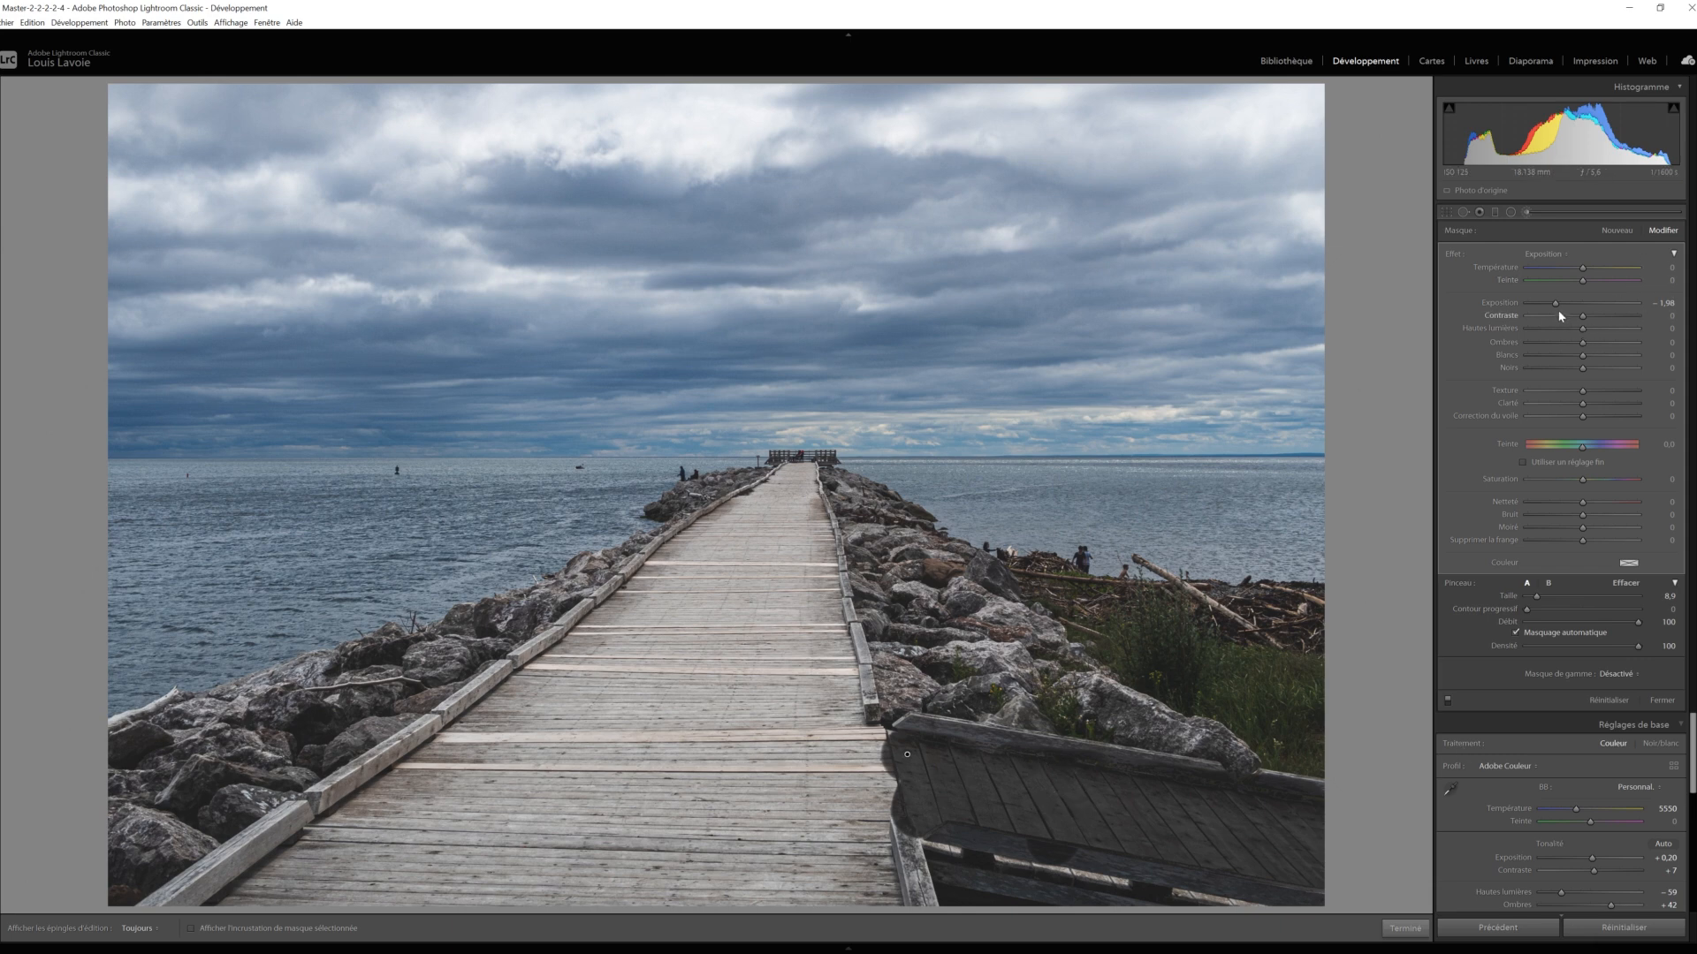
drag(1558, 308, 1573, 305)
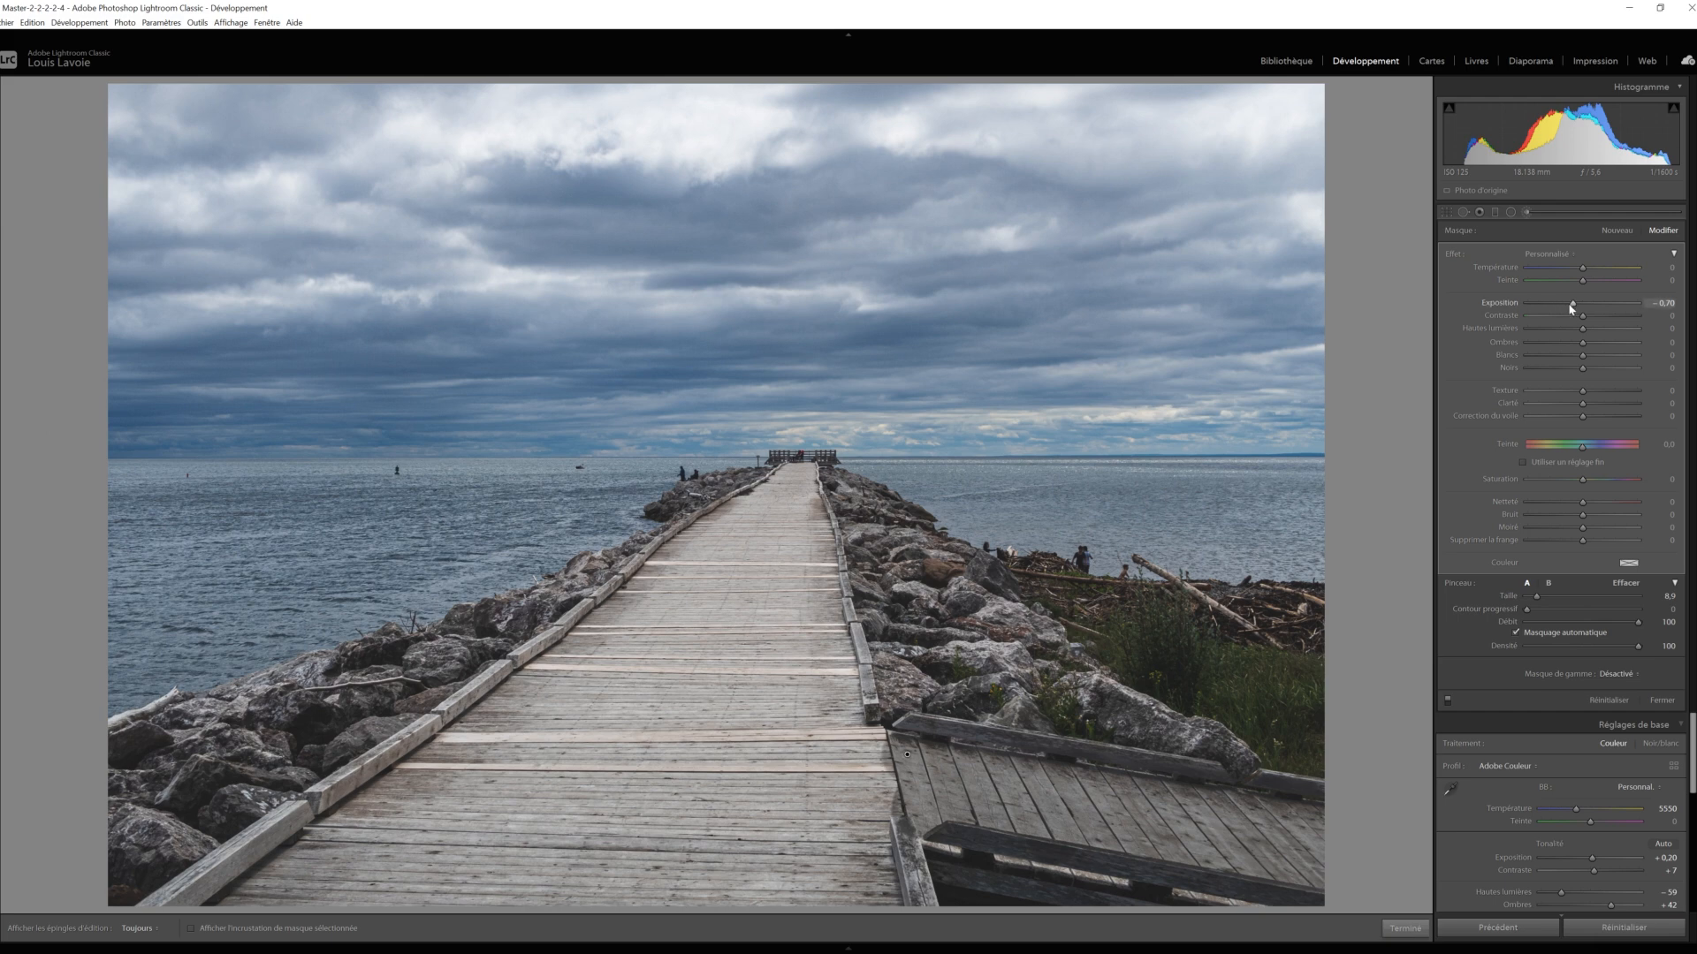
drag(1575, 307, 1577, 308)
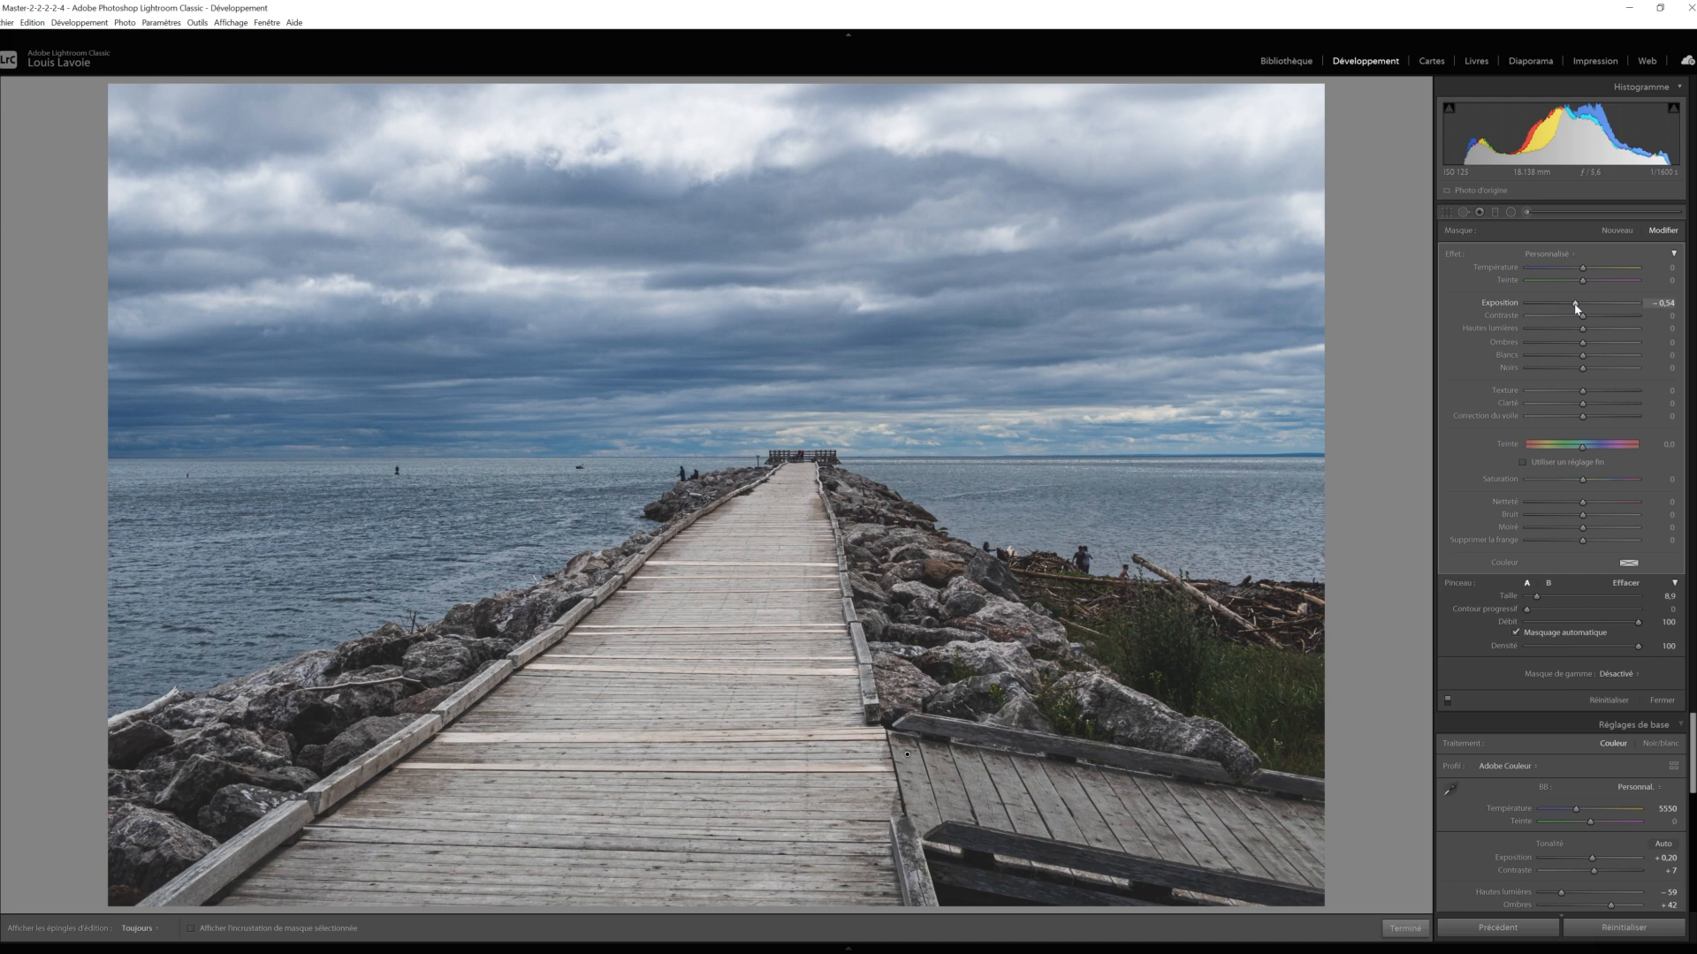
click(1610, 700)
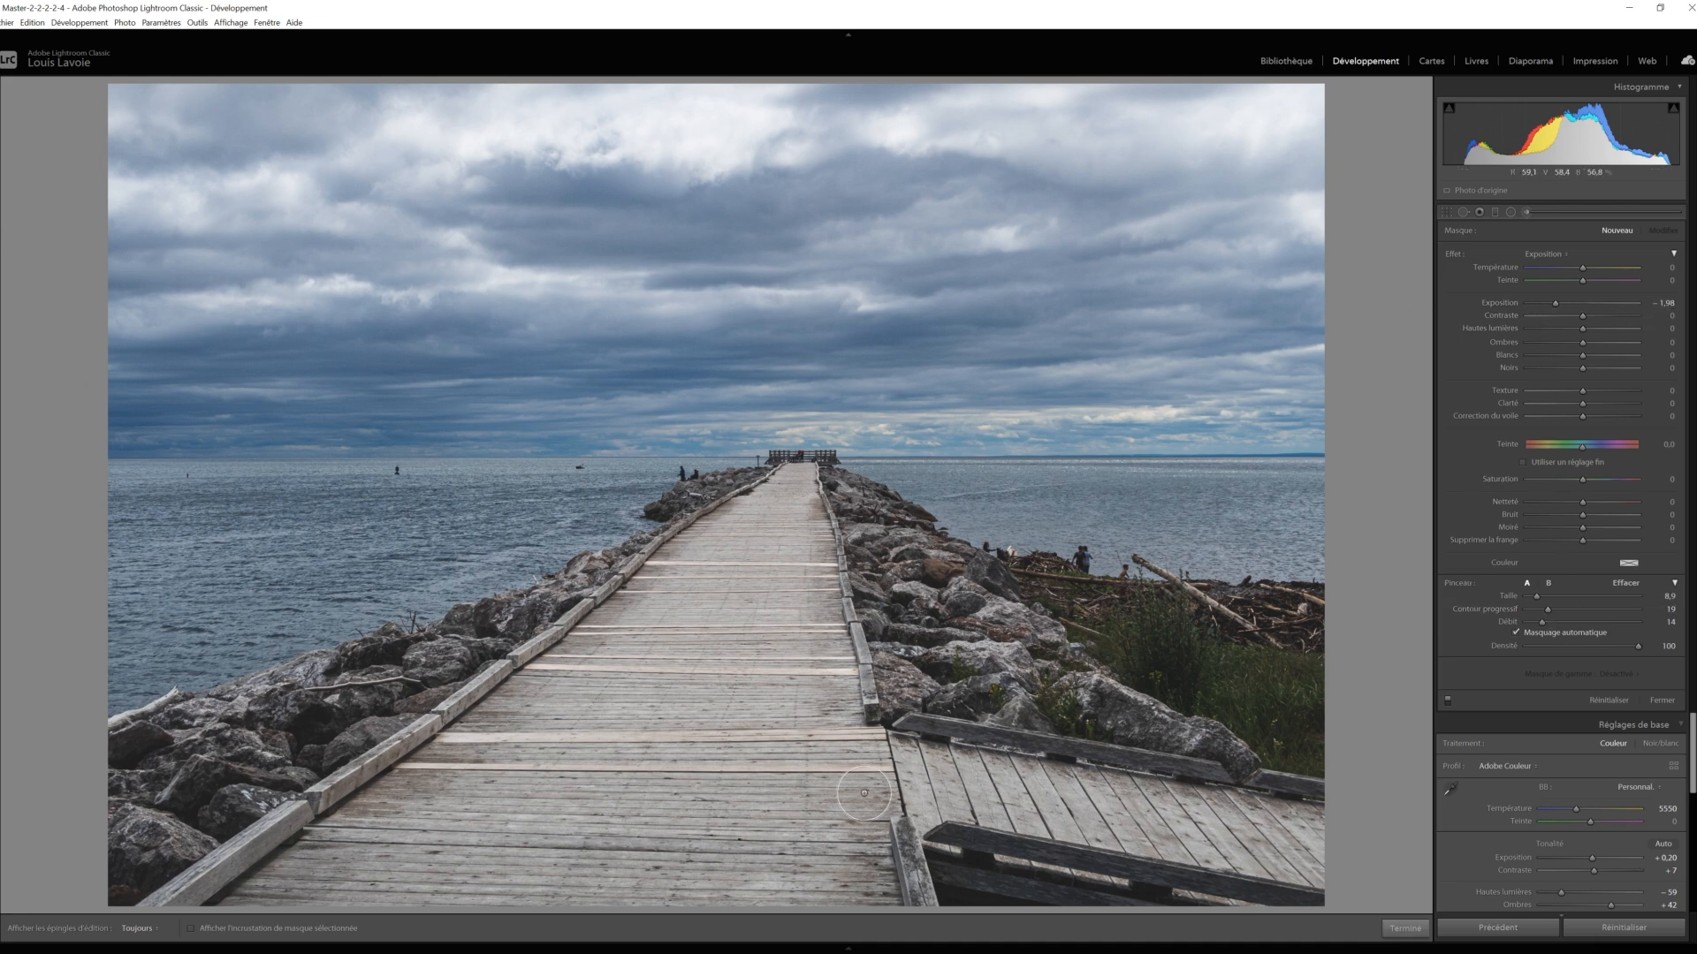
- Hide the edit pins, paint over the side ramp with feather 19 and flow 14, and fine-tune the mask's exposure
key(h)
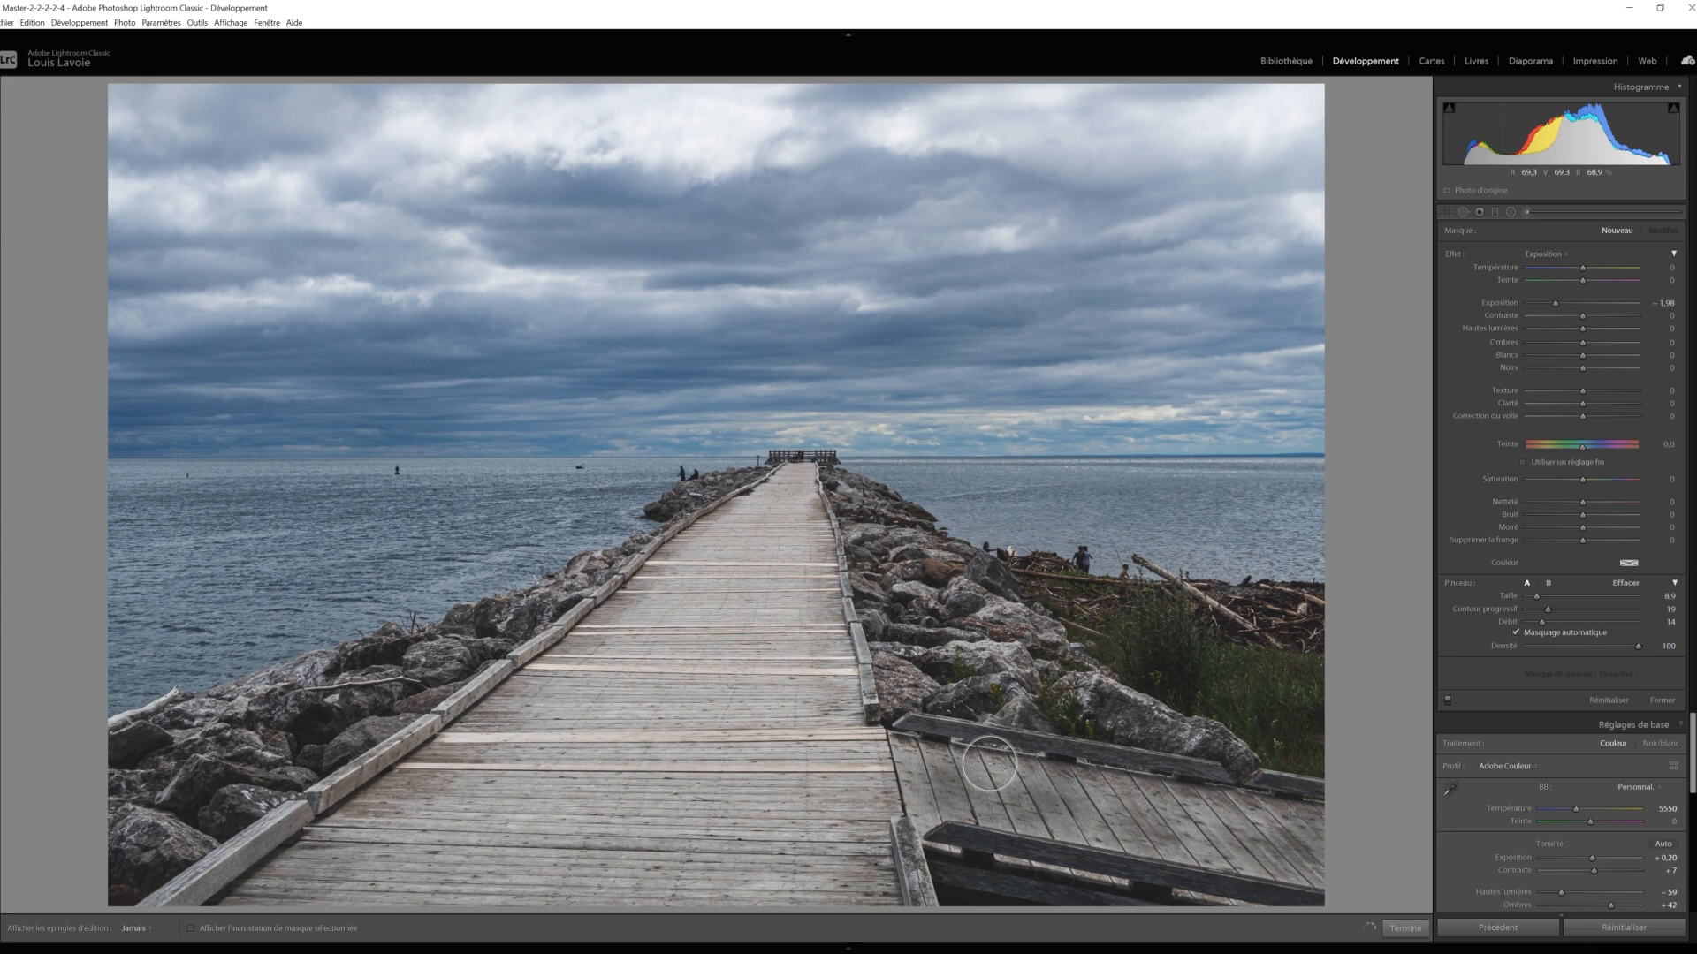
drag(919, 818, 931, 832)
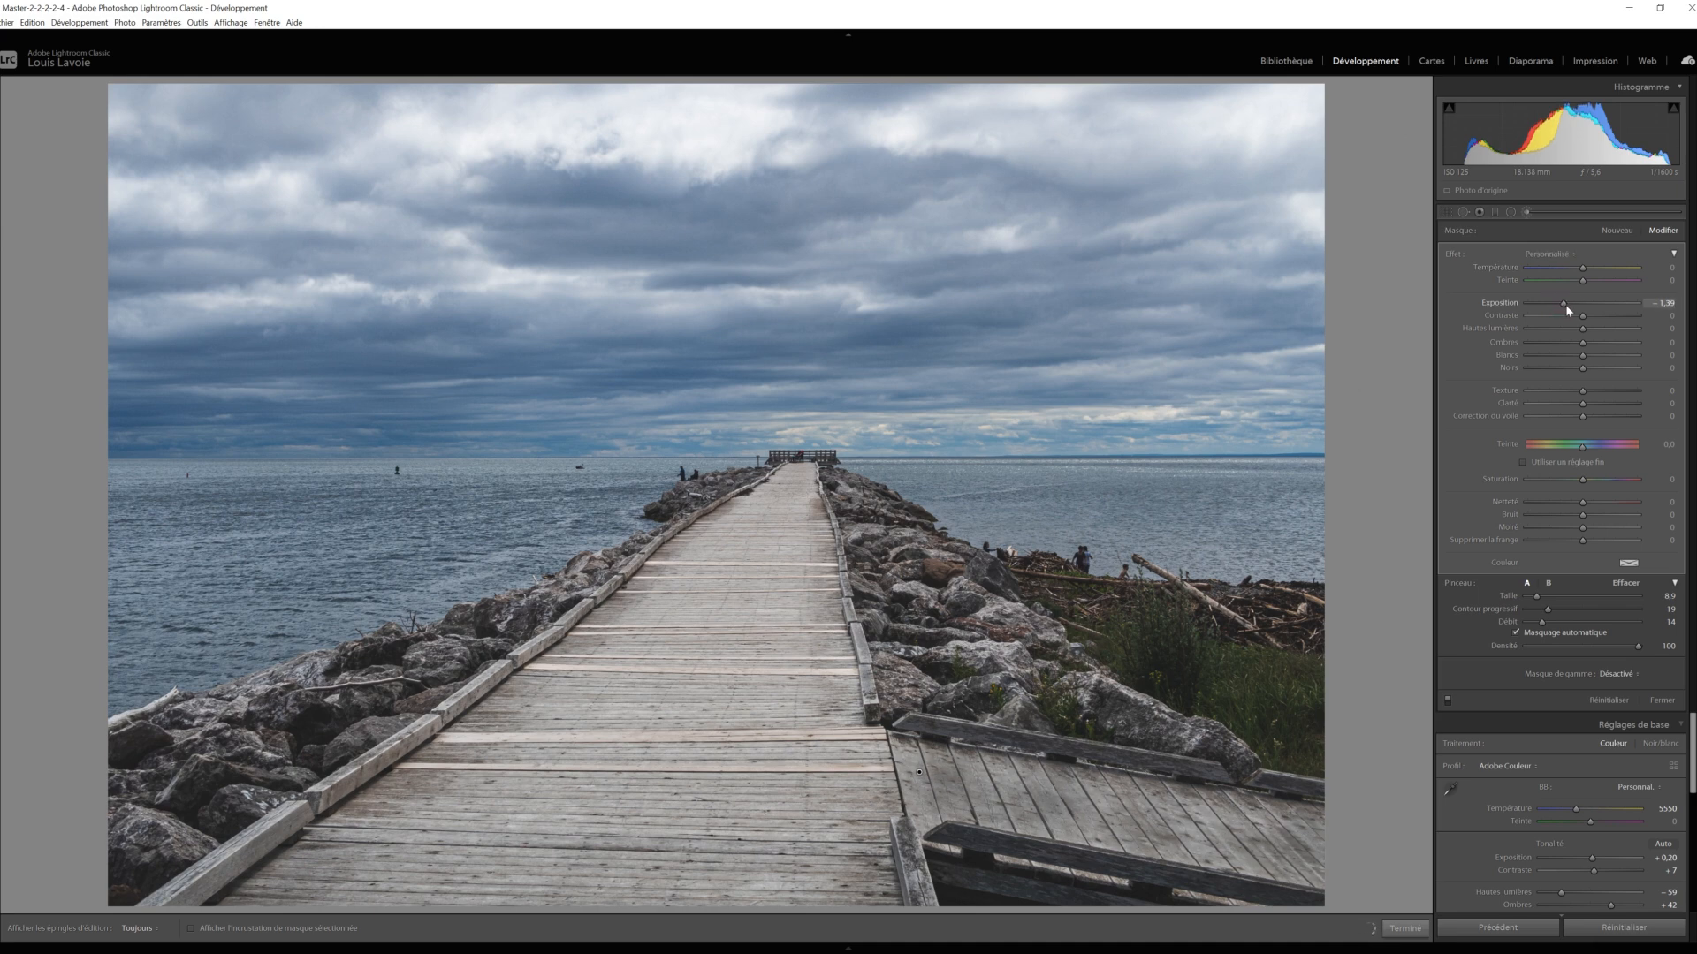
drag(1565, 304, 1567, 304)
drag(1568, 305, 1566, 305)
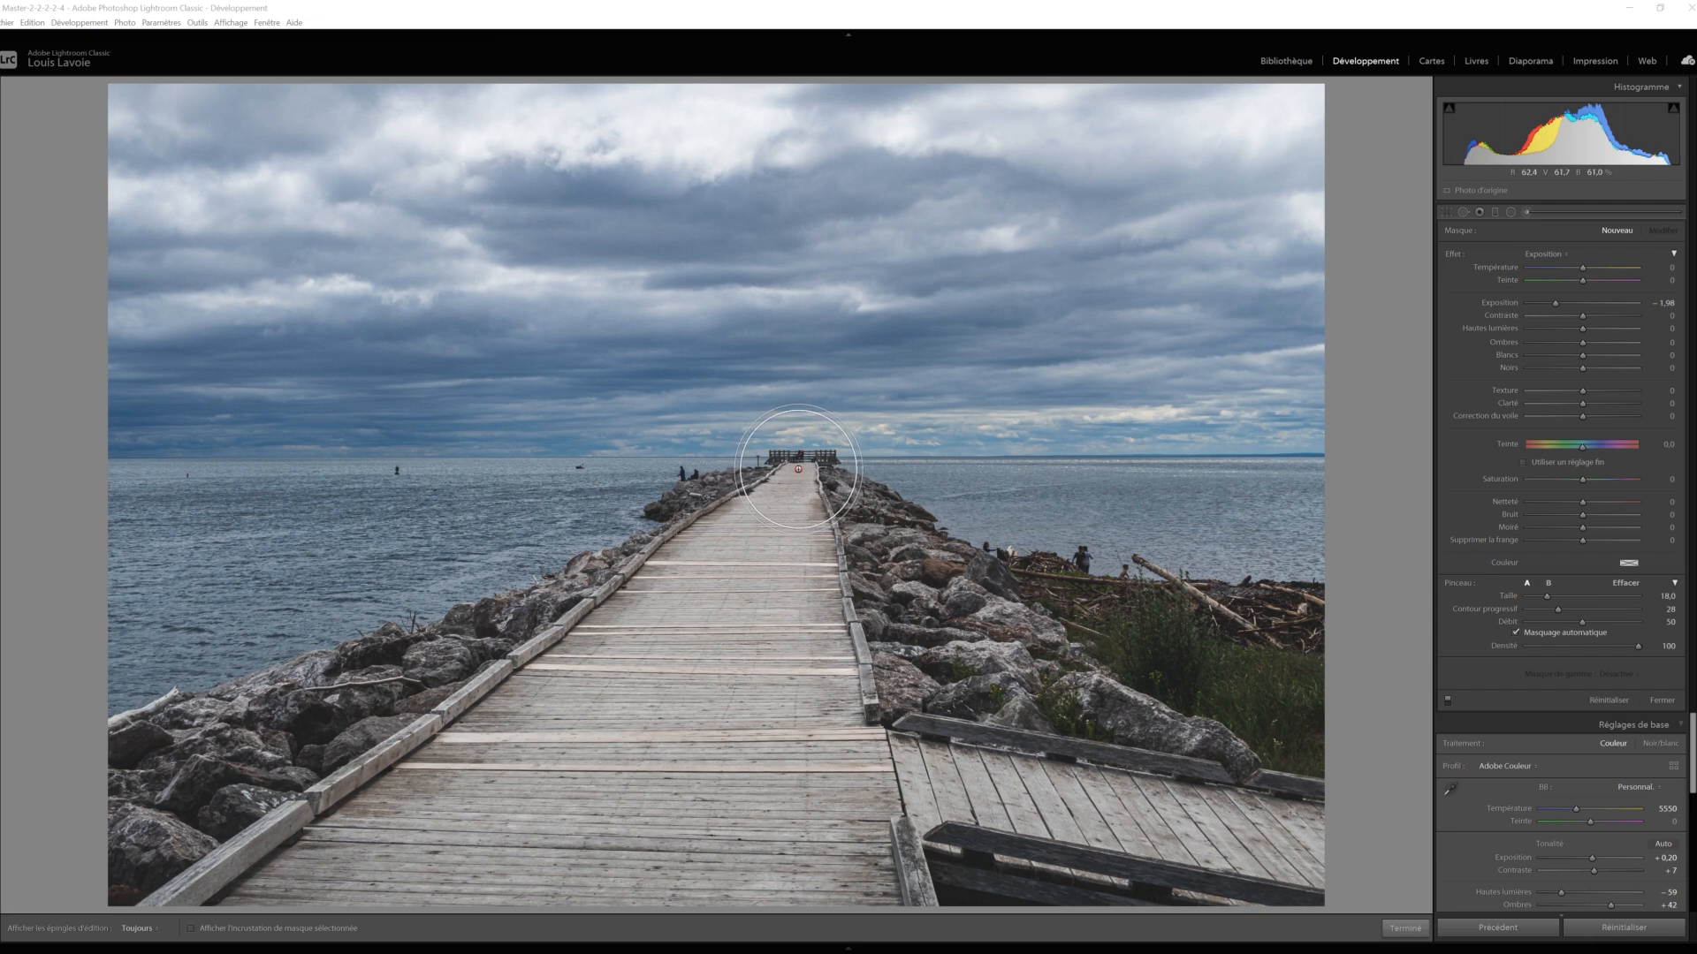
- Try a dab at the pier's far end with a size 18 brush, discard it, and reduce the size to 8.5
click(797, 468)
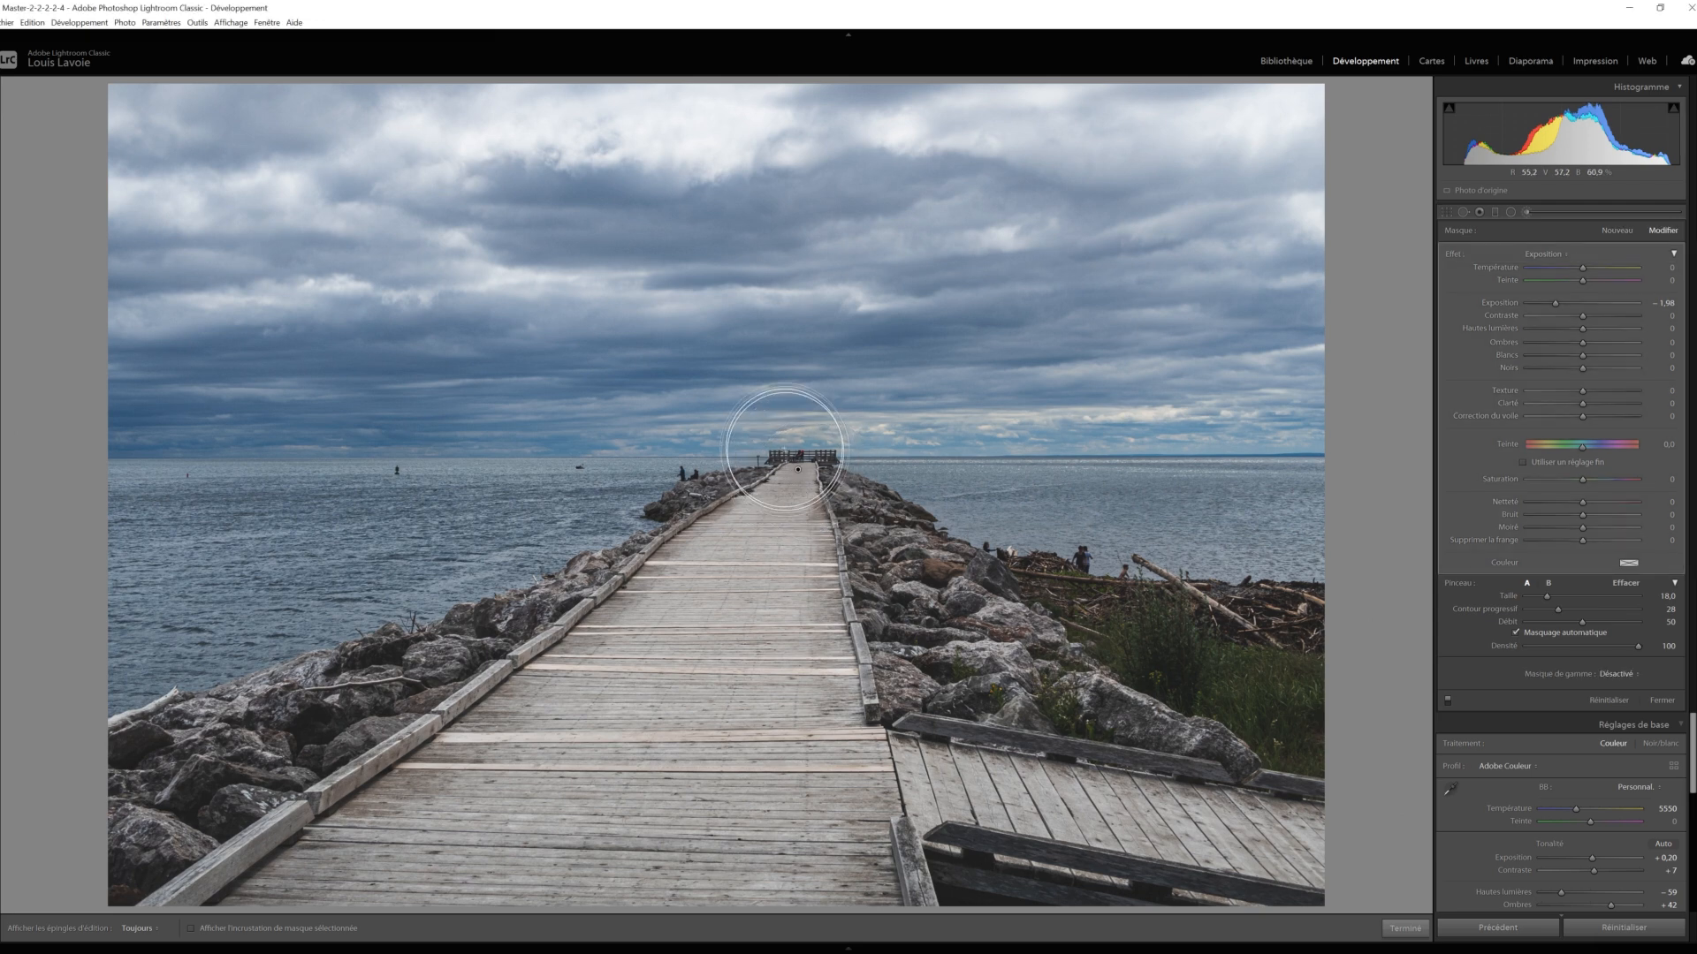
click(1607, 701)
drag(1546, 597, 1536, 599)
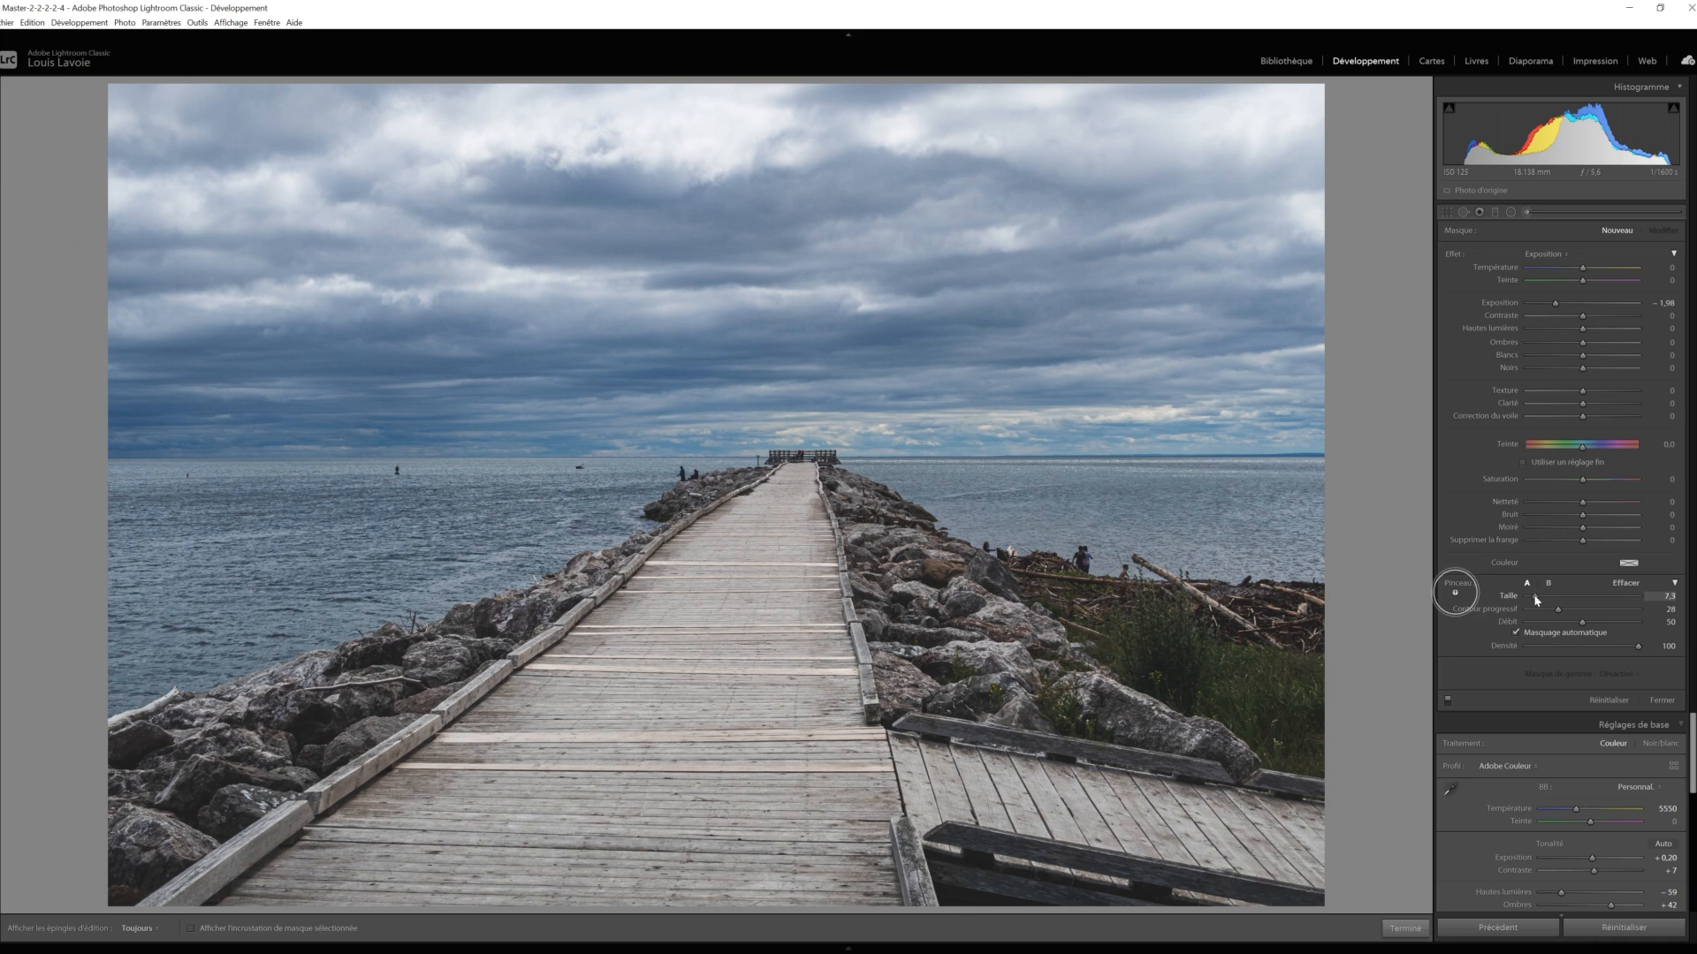
drag(1536, 599, 1538, 599)
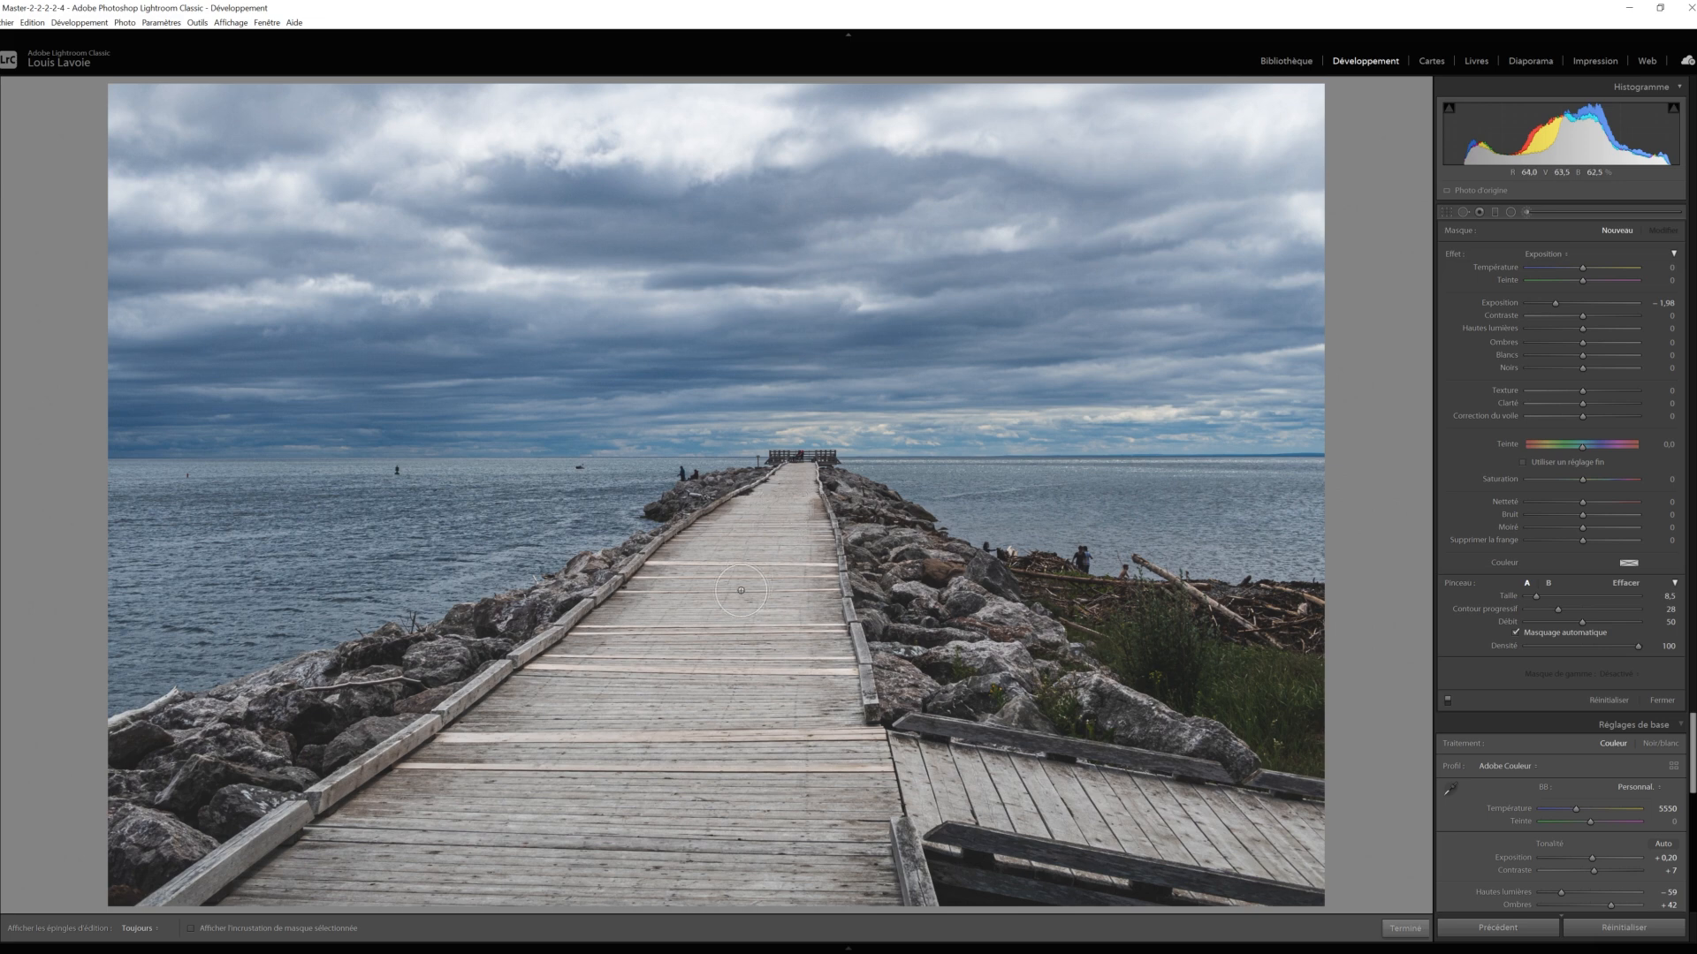
- Adjust the brush size to 7.0 and paint a dab on the boardwalk near the pier's far end
scroll(740, 590, up, 10)
scroll(741, 590, up, 12)
scroll(741, 590, up, 2)
scroll(740, 590, down, 16)
scroll(740, 590, down, 3)
drag(1543, 599, 1539, 599)
scroll(798, 484, down, 5)
click(795, 484)
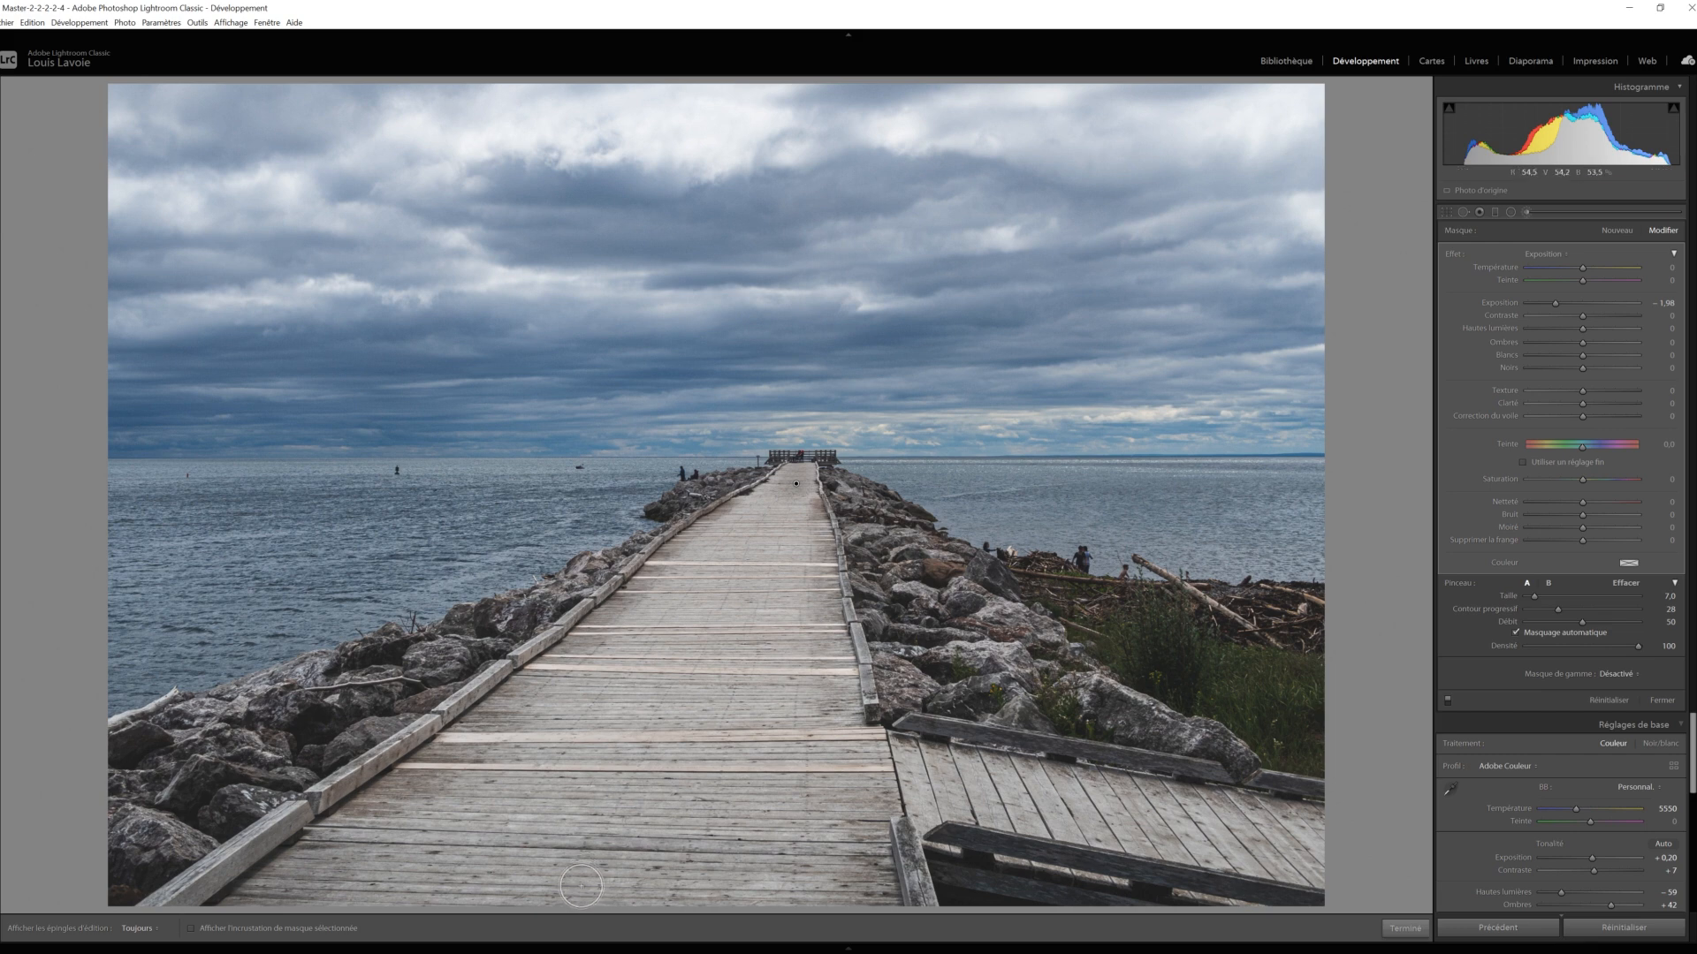
- Enlarge the brush to size 58 to match the width of the foreground boardwalk
scroll(580, 885, up, 5)
scroll(585, 869, up, 10)
scroll(601, 862, up, 4)
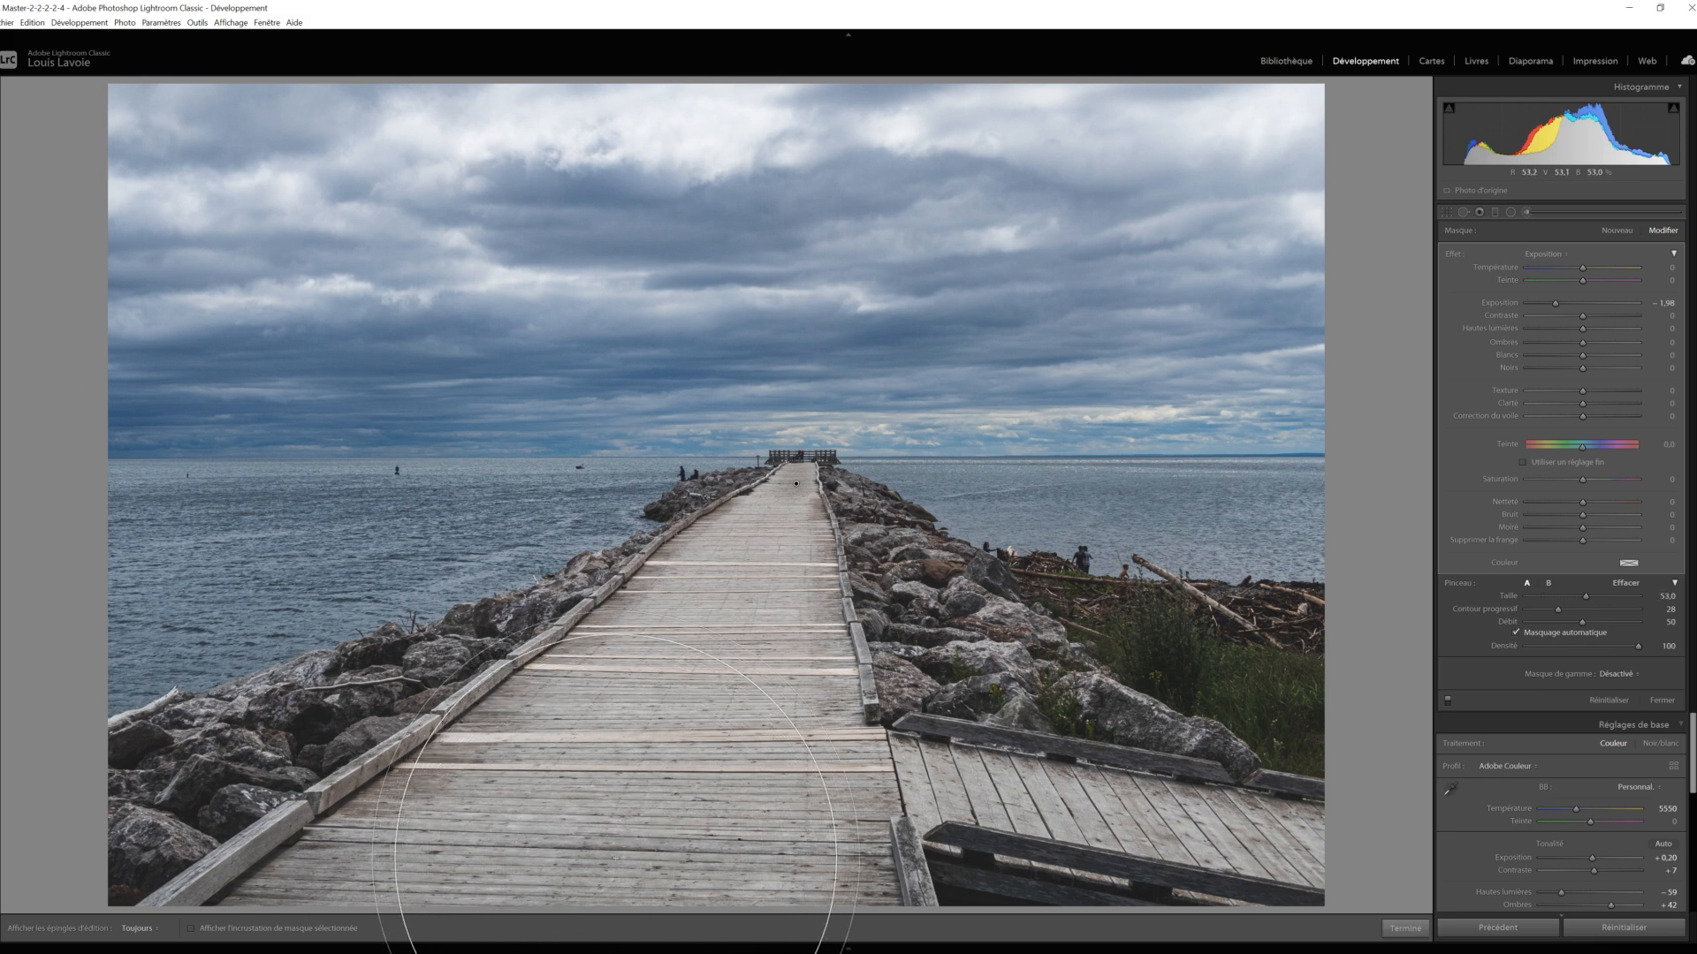
scroll(616, 856, up, 1)
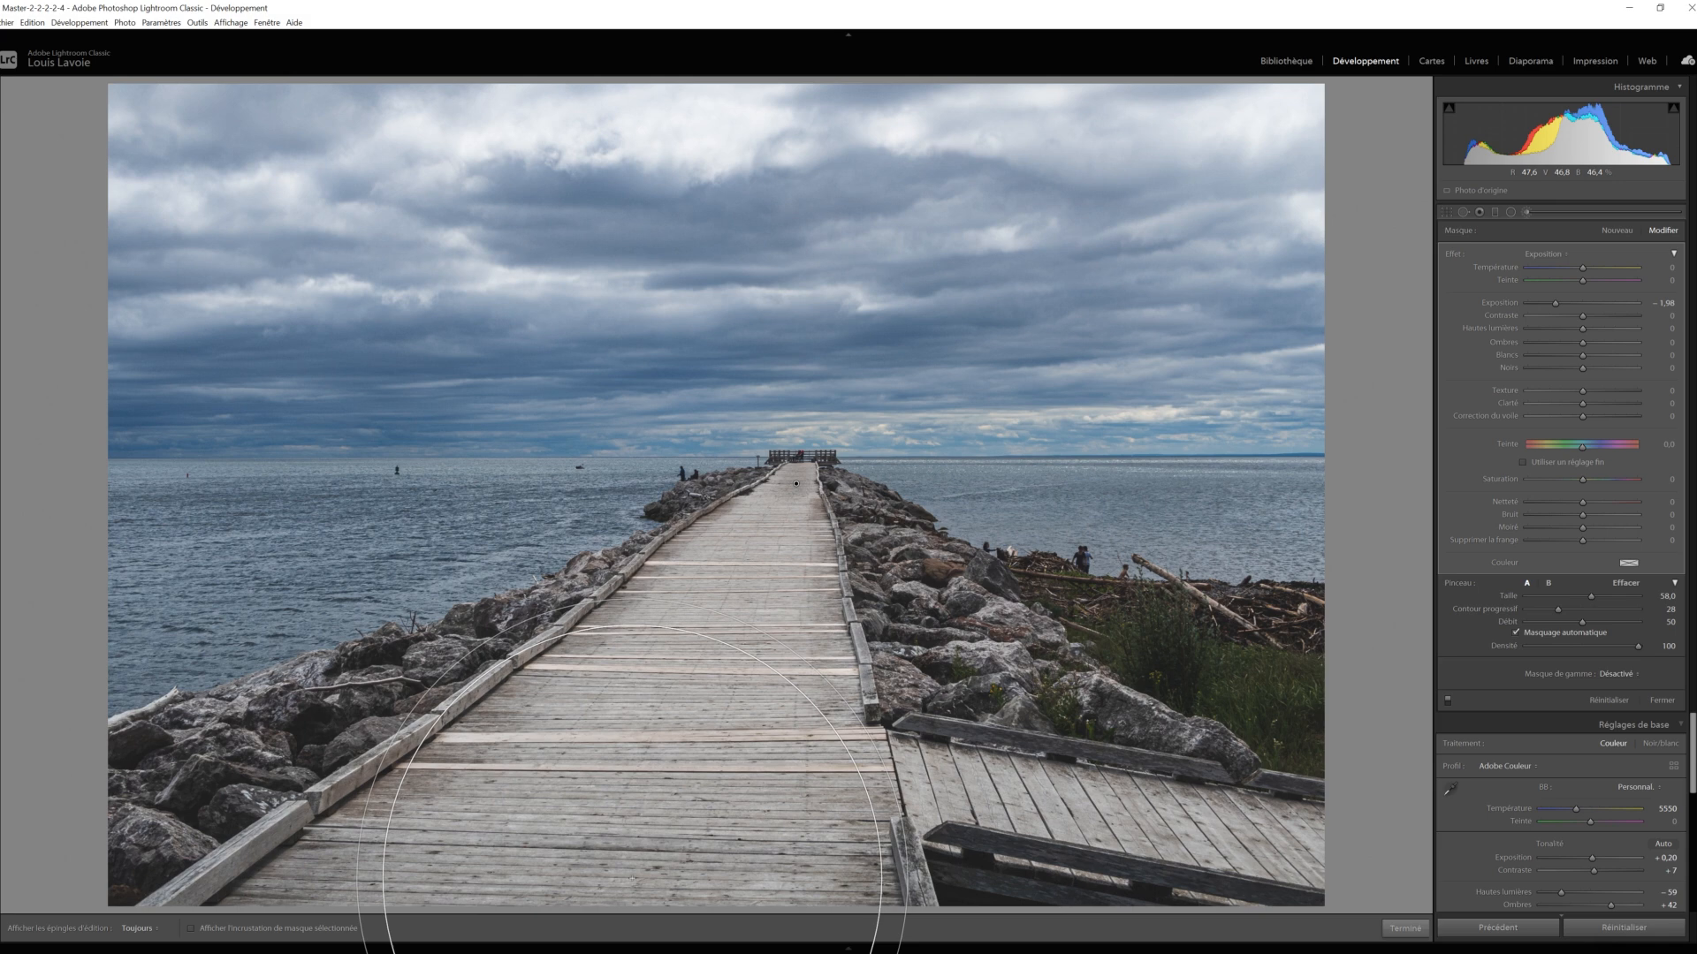
- Darken the boardwalk with a straight size 58 stroke to its foreground, and paint the edge beside the side ramp with a size 10 brush
click(632, 879)
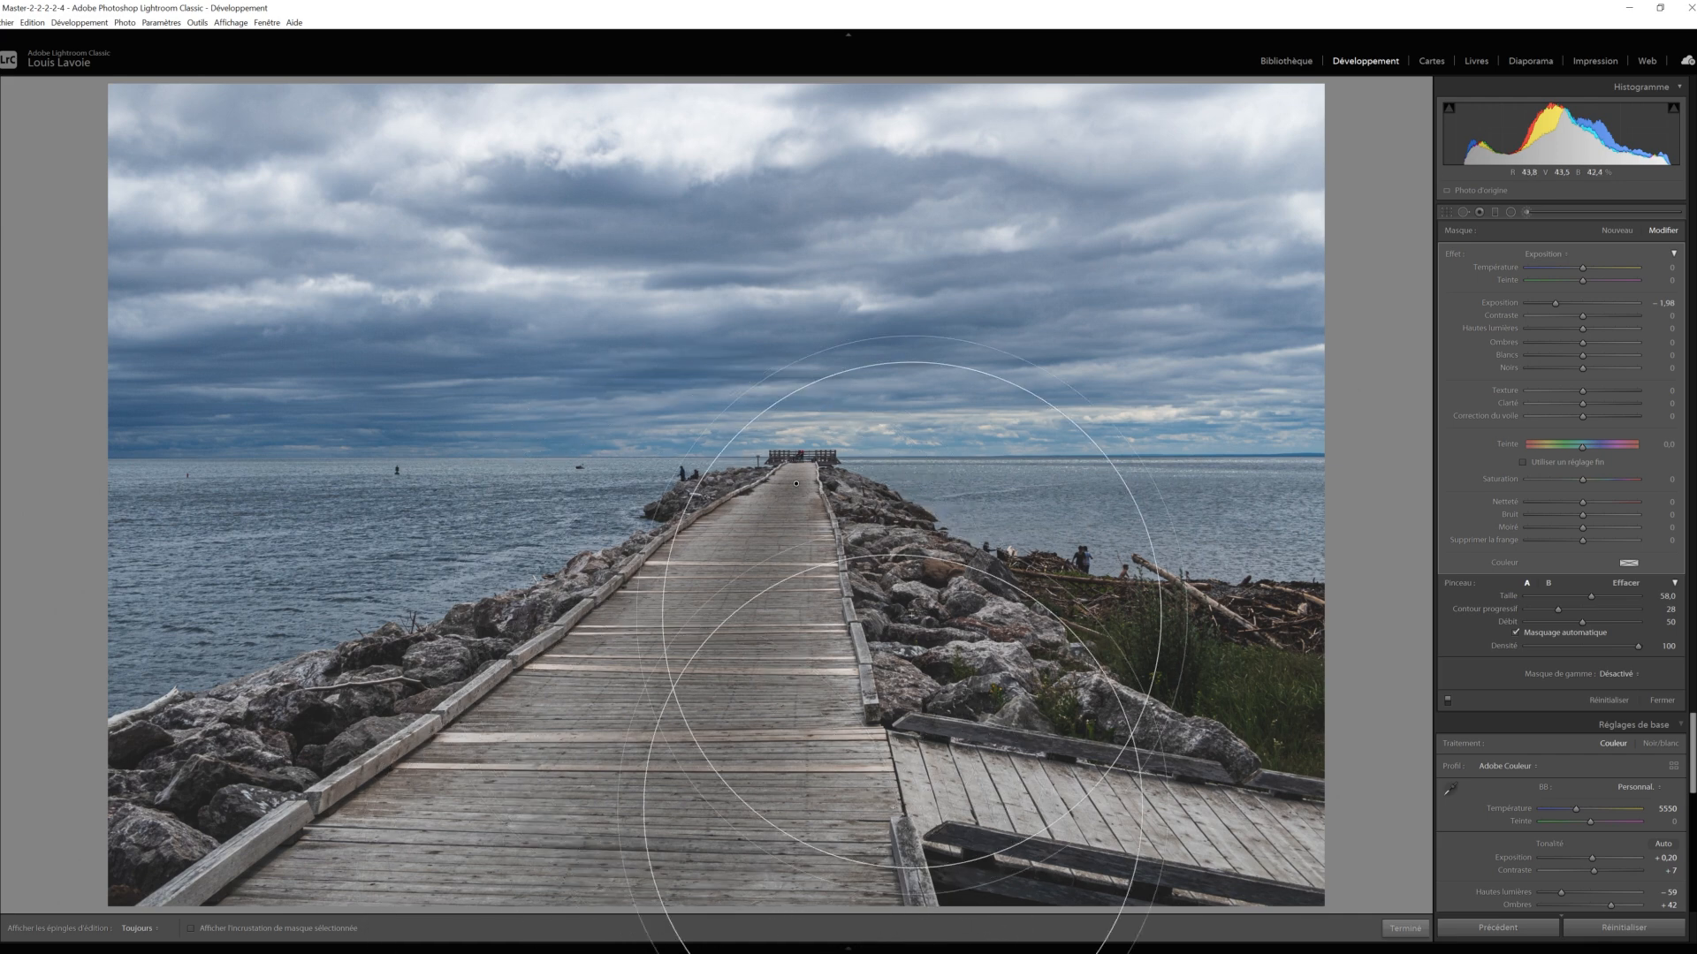
scroll(859, 614, down, 10)
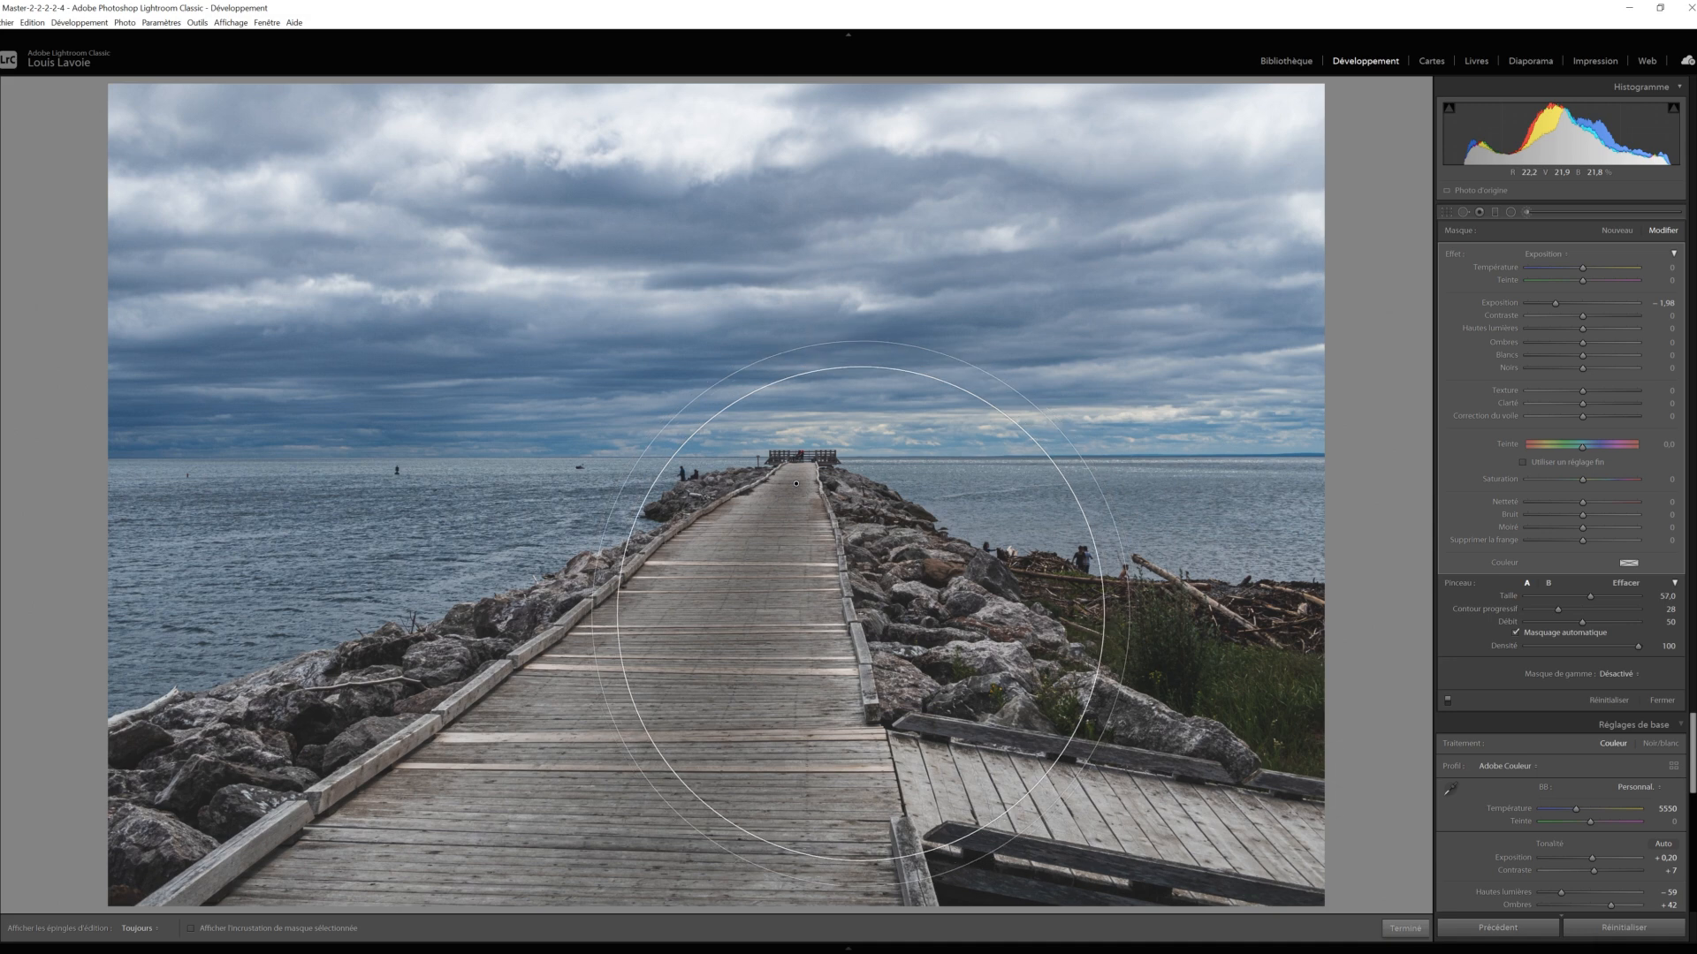
scroll(859, 614, down, 15)
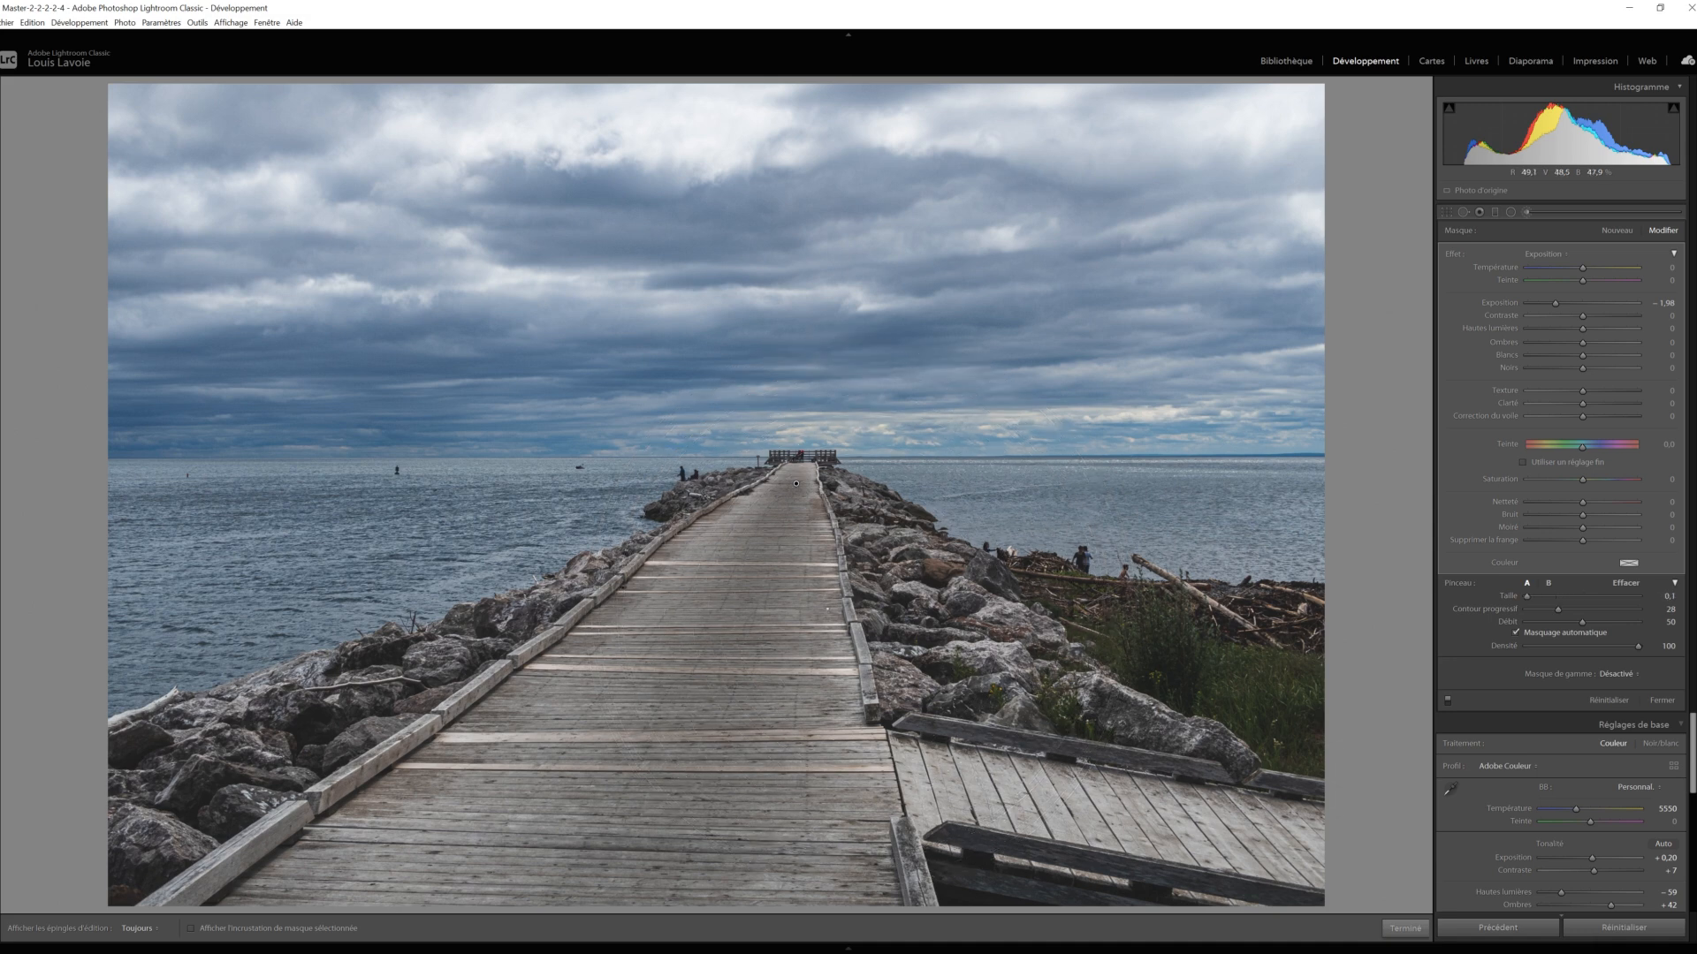
scroll(868, 650, up, 3)
scroll(827, 544, down, 2)
scroll(919, 900, up, 5)
scroll(919, 895, down, 1)
shift+click(919, 895)
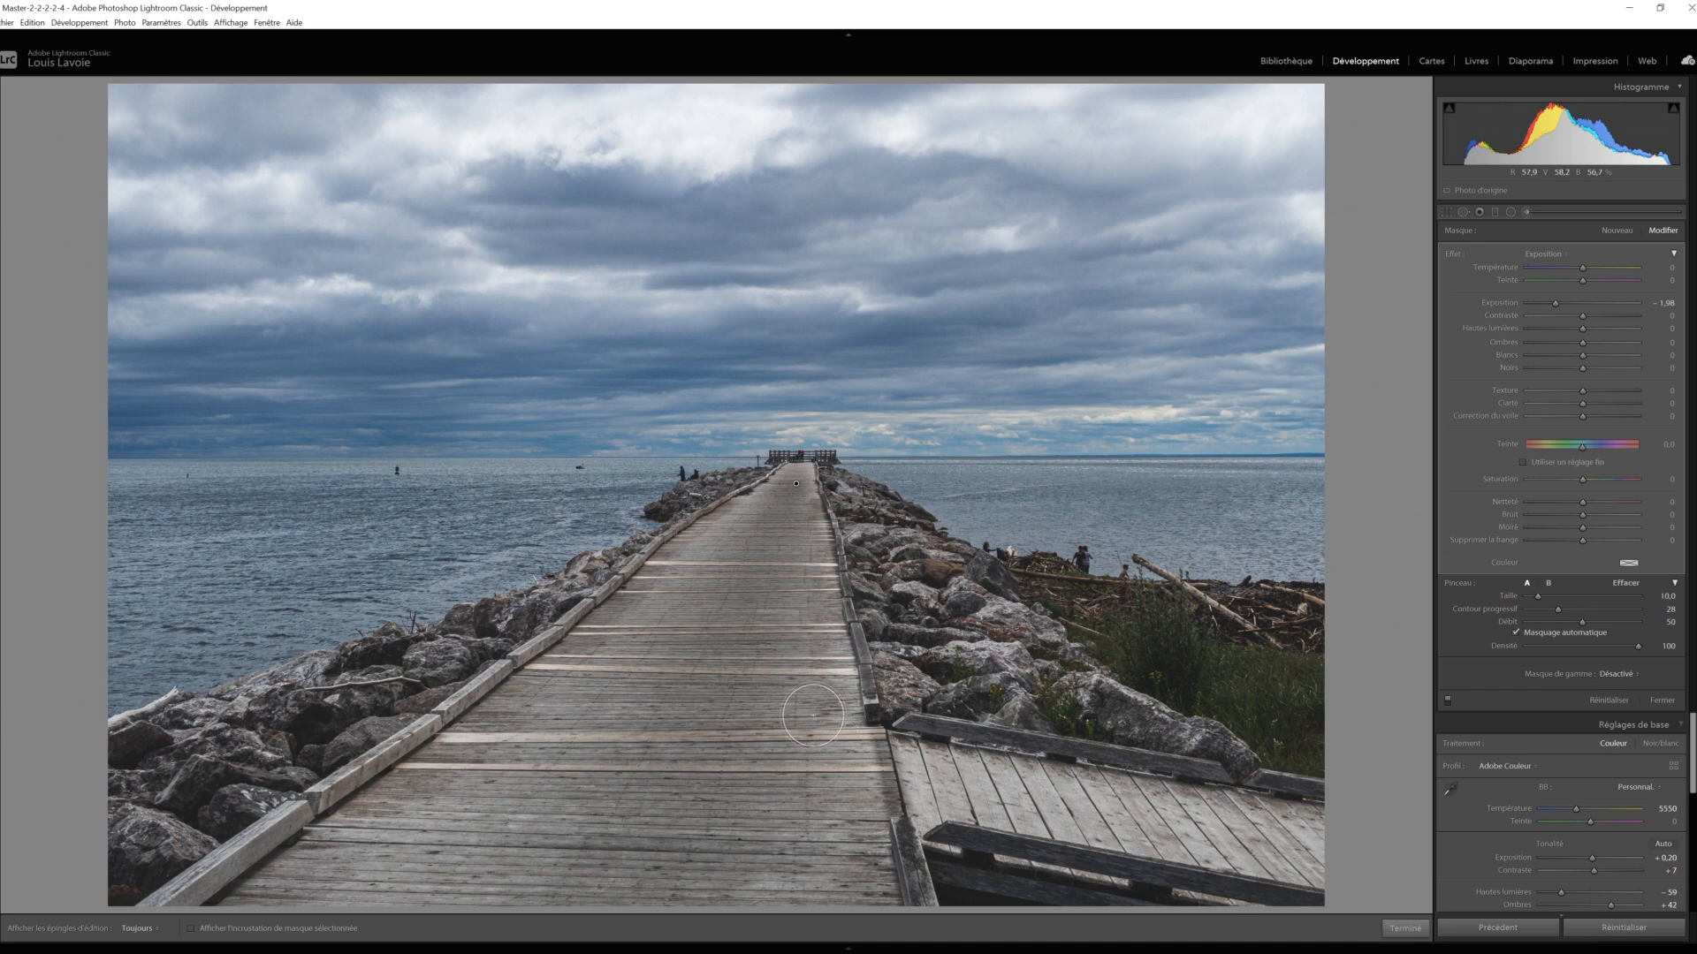
- Try brush sizes 26 and 19, switch briefly to the eraser, and return the brush size to 10
scroll(801, 707, up, 5)
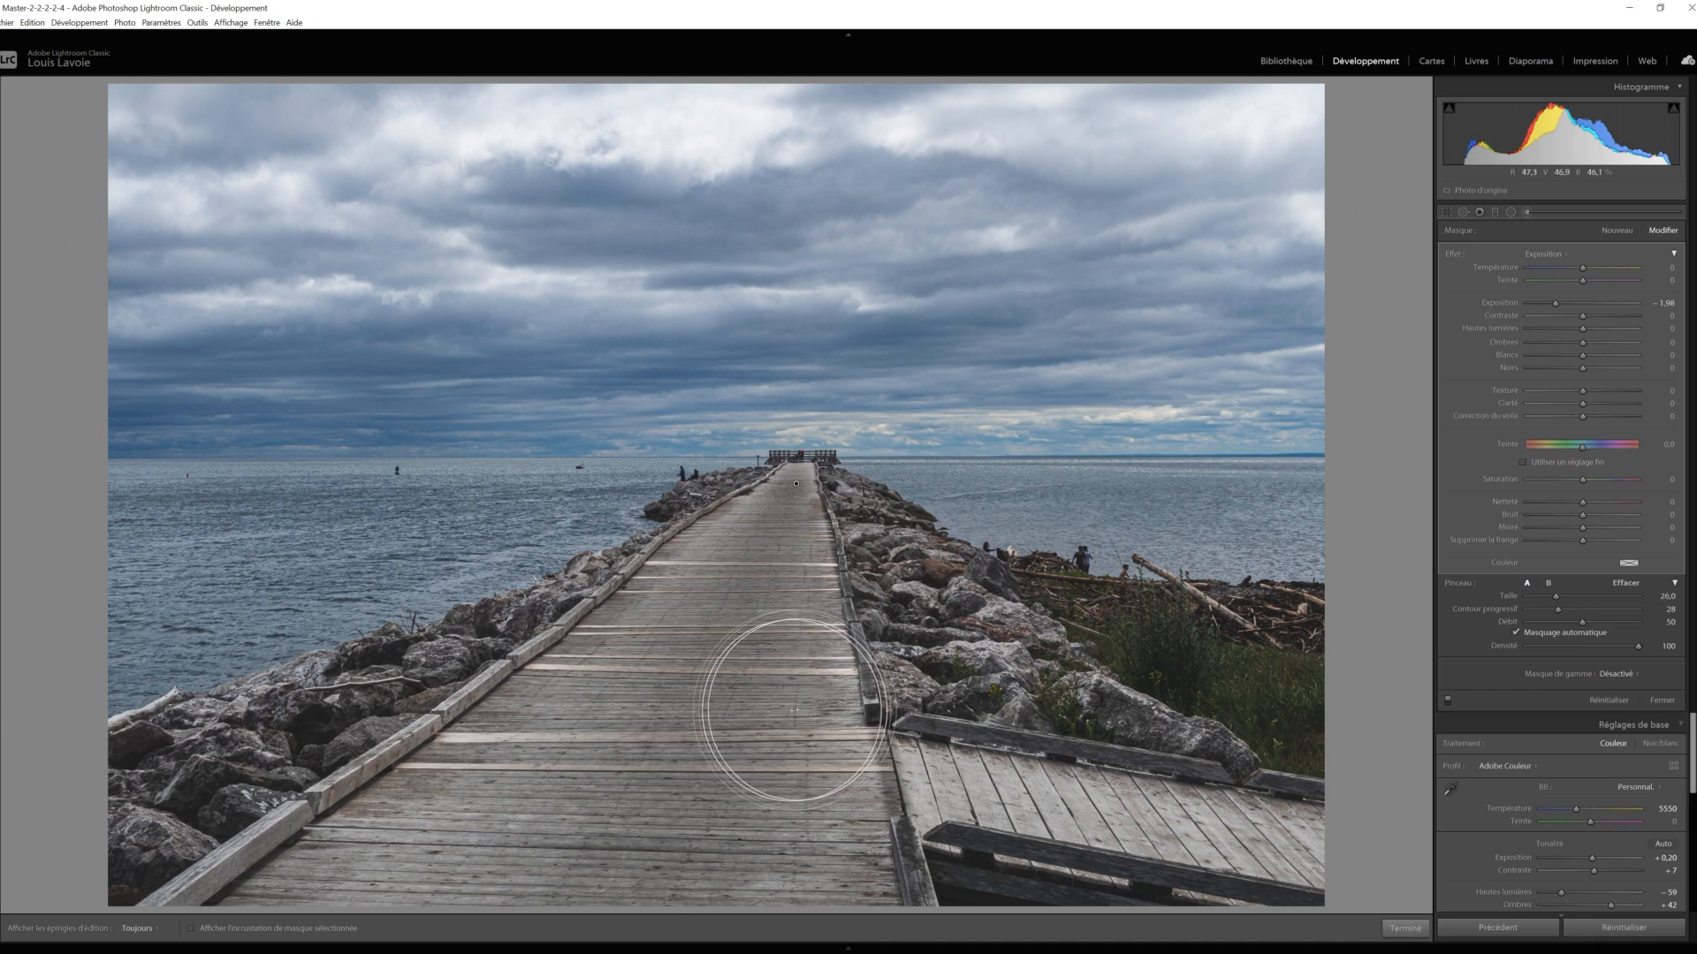
scroll(790, 705, down, 2)
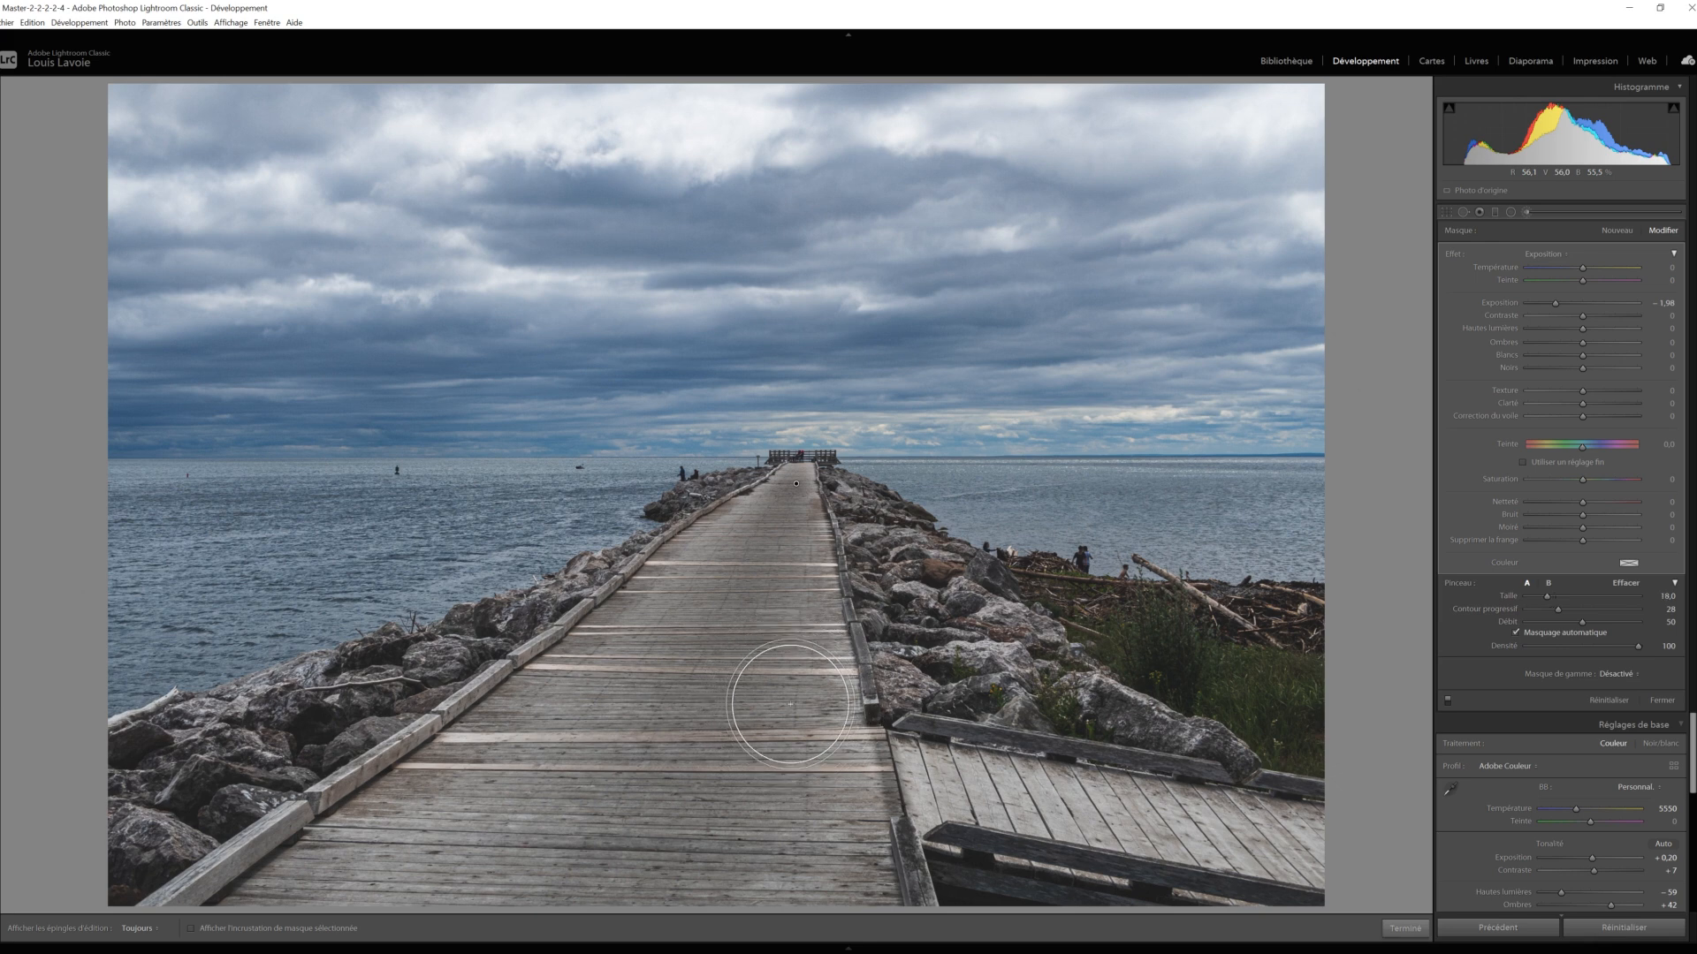
key(alt)
key(alt)
scroll(820, 710, down, 2)
- Touch up the mask where the boardwalk meets the side ramp, alternating between the size 5 eraser and the size 10 brush
key(alt)
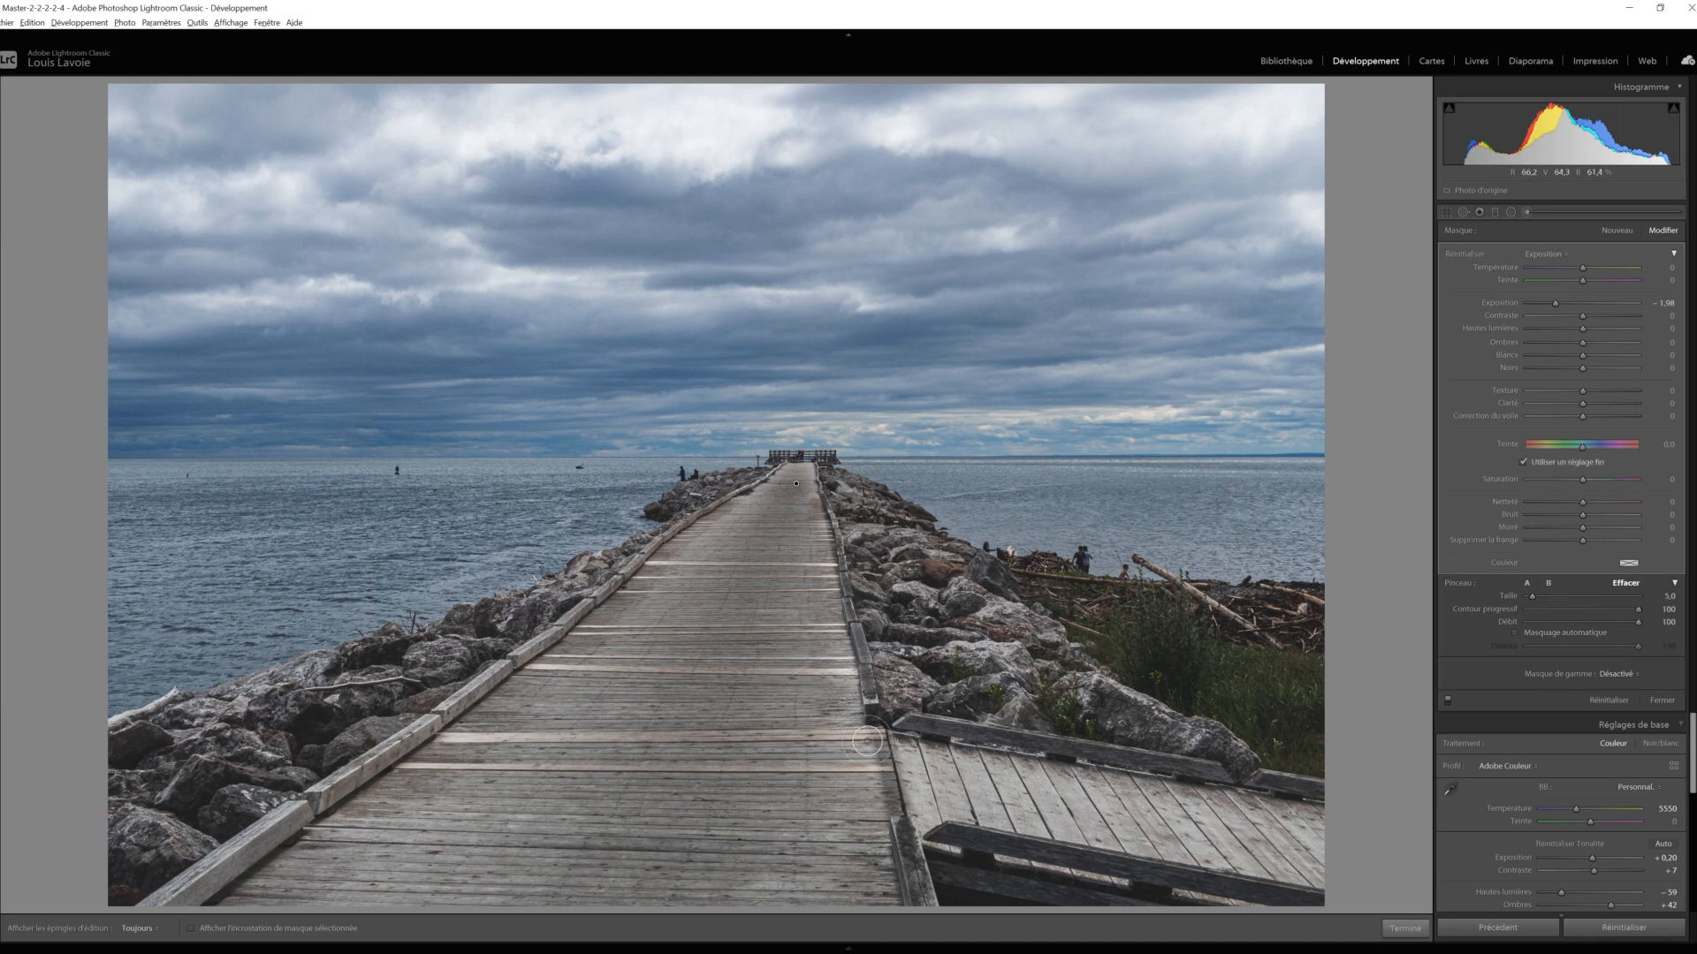
key(h)
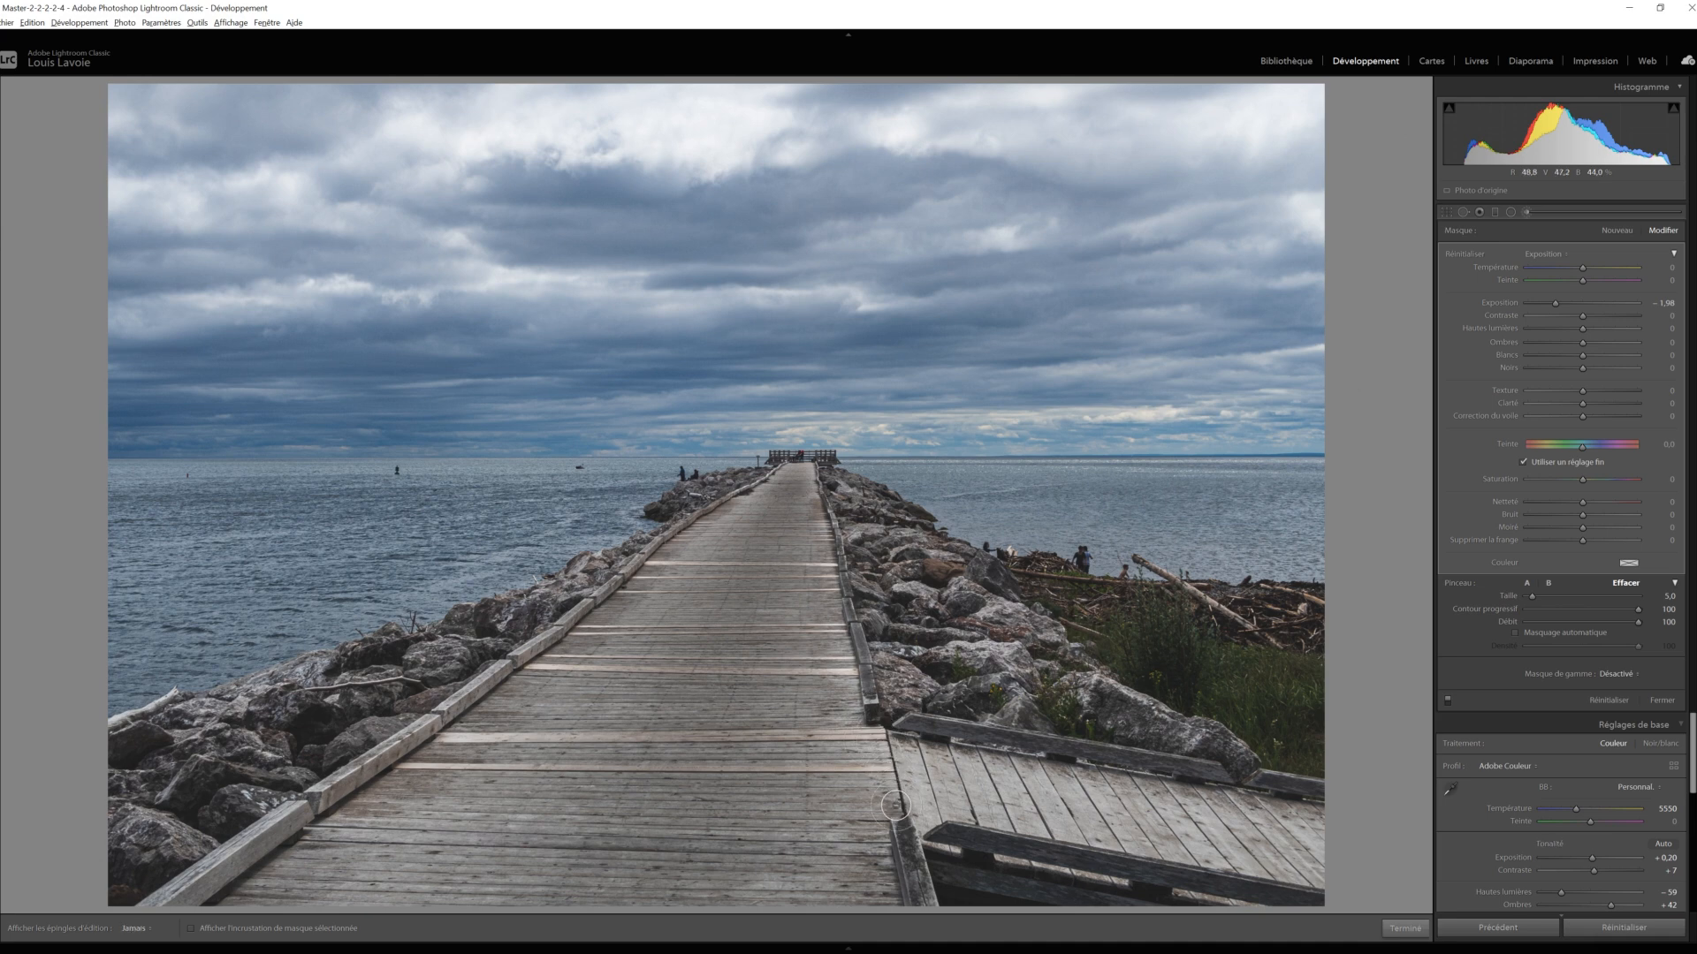
drag(895, 809, 896, 809)
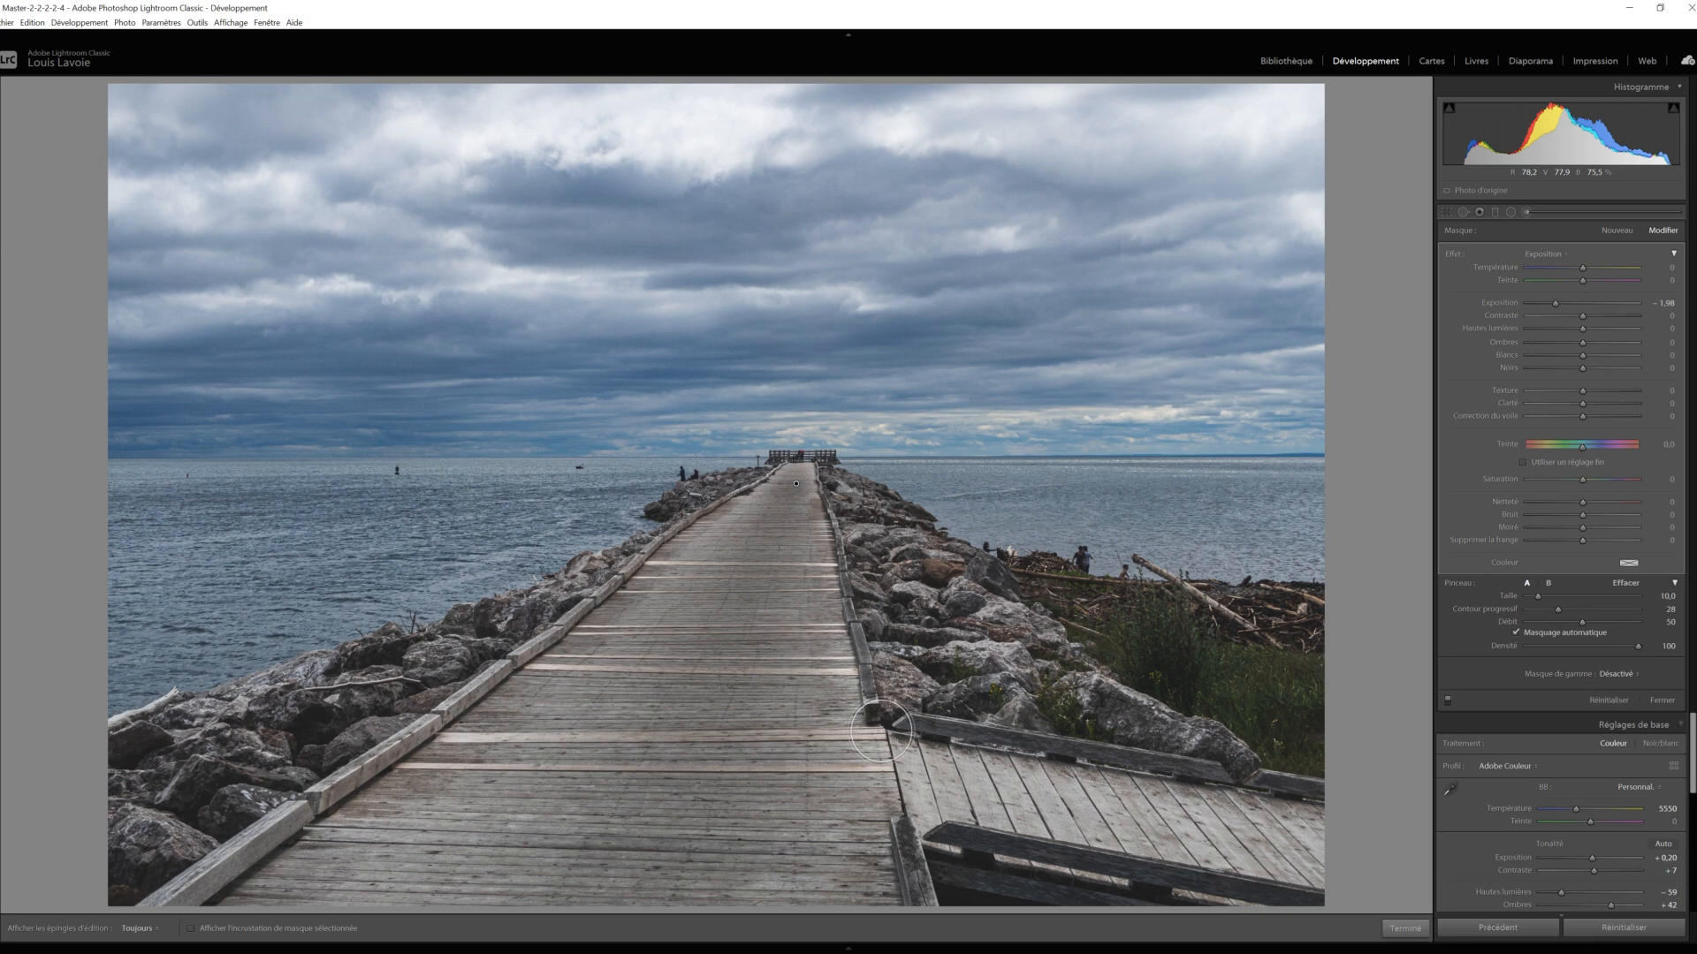
drag(881, 731, 895, 794)
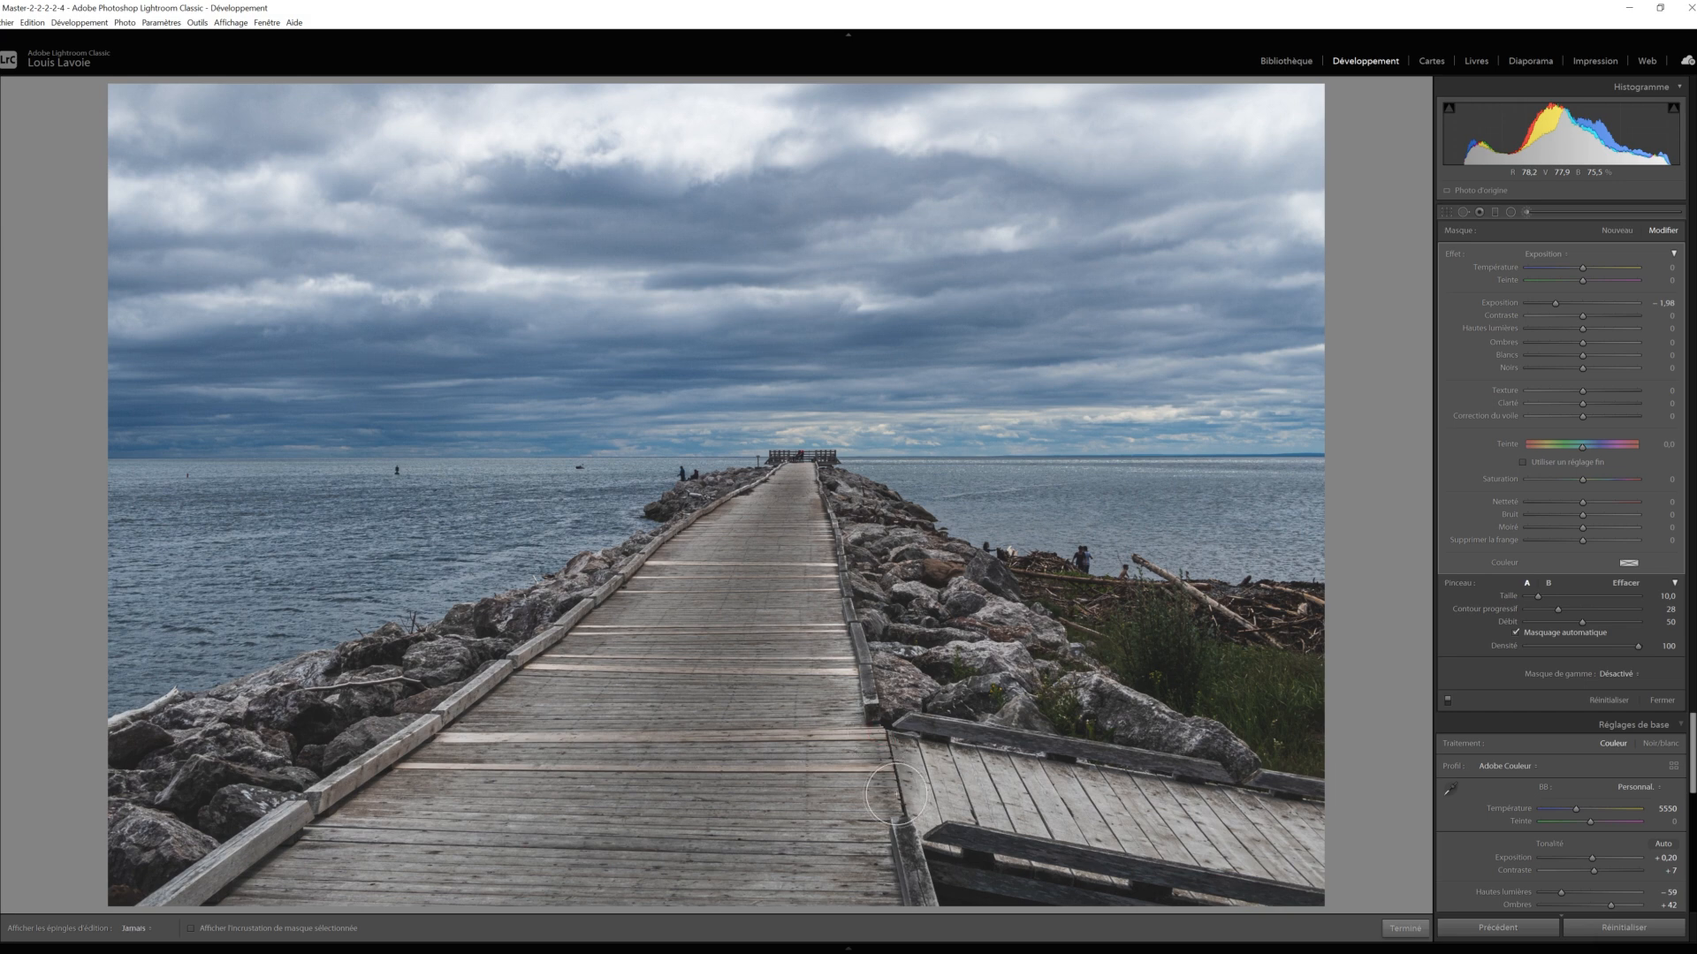
key(alt)
drag(895, 799, 879, 739)
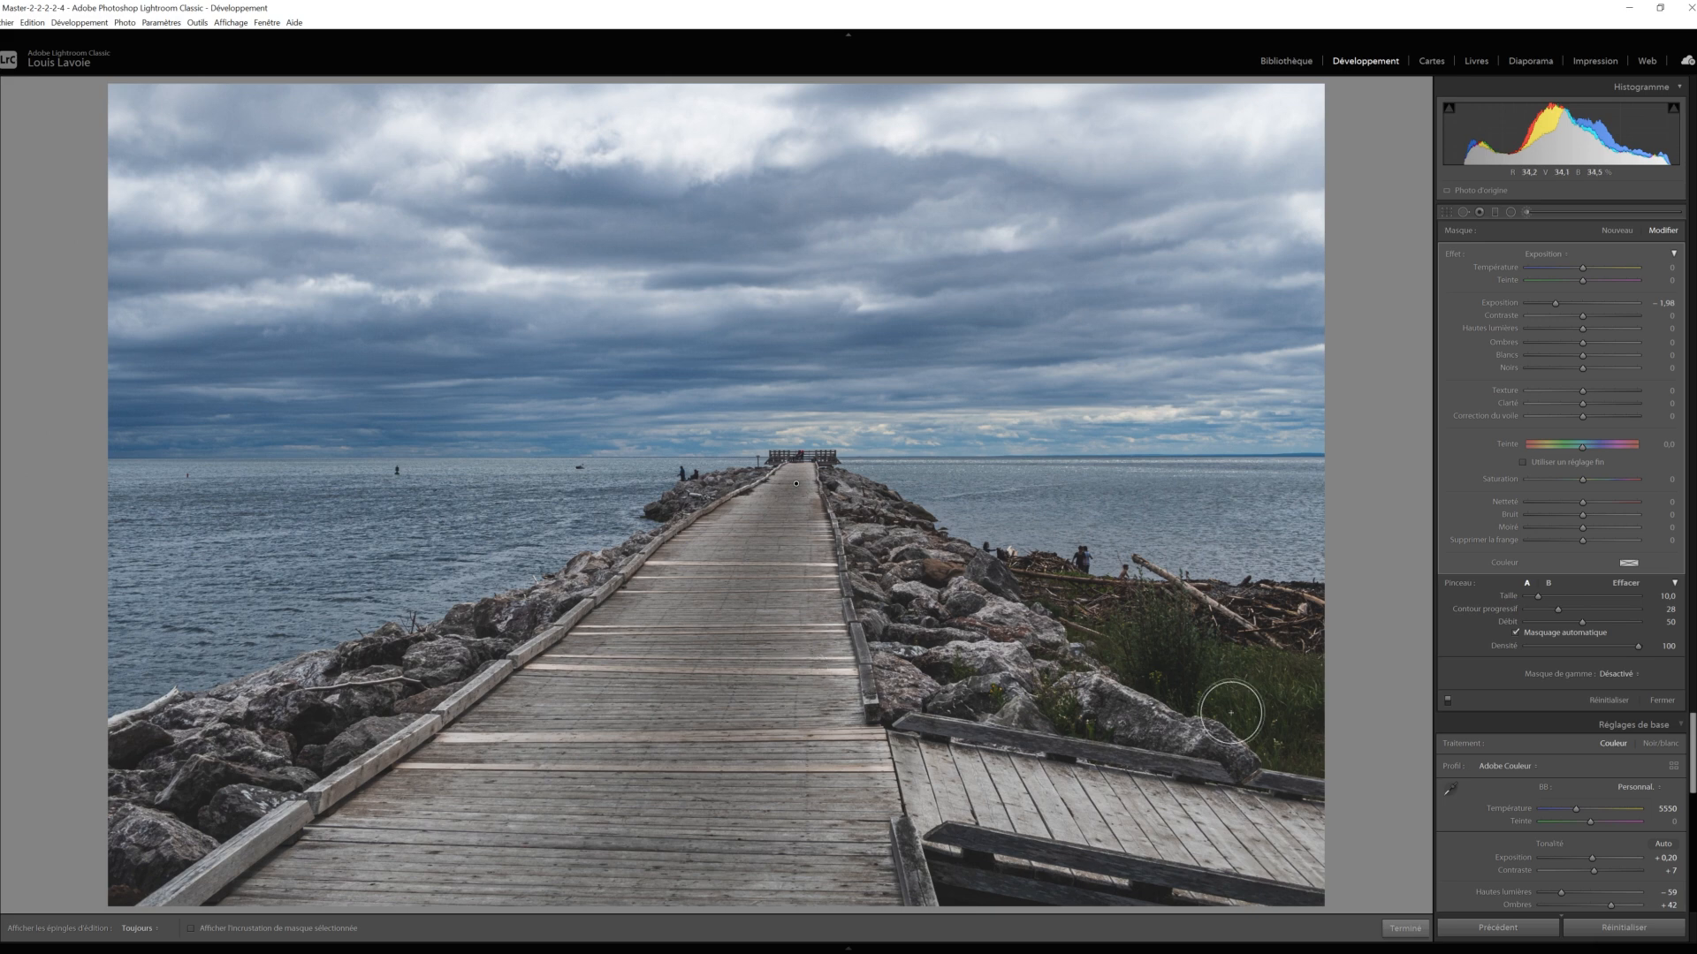
key(alt)
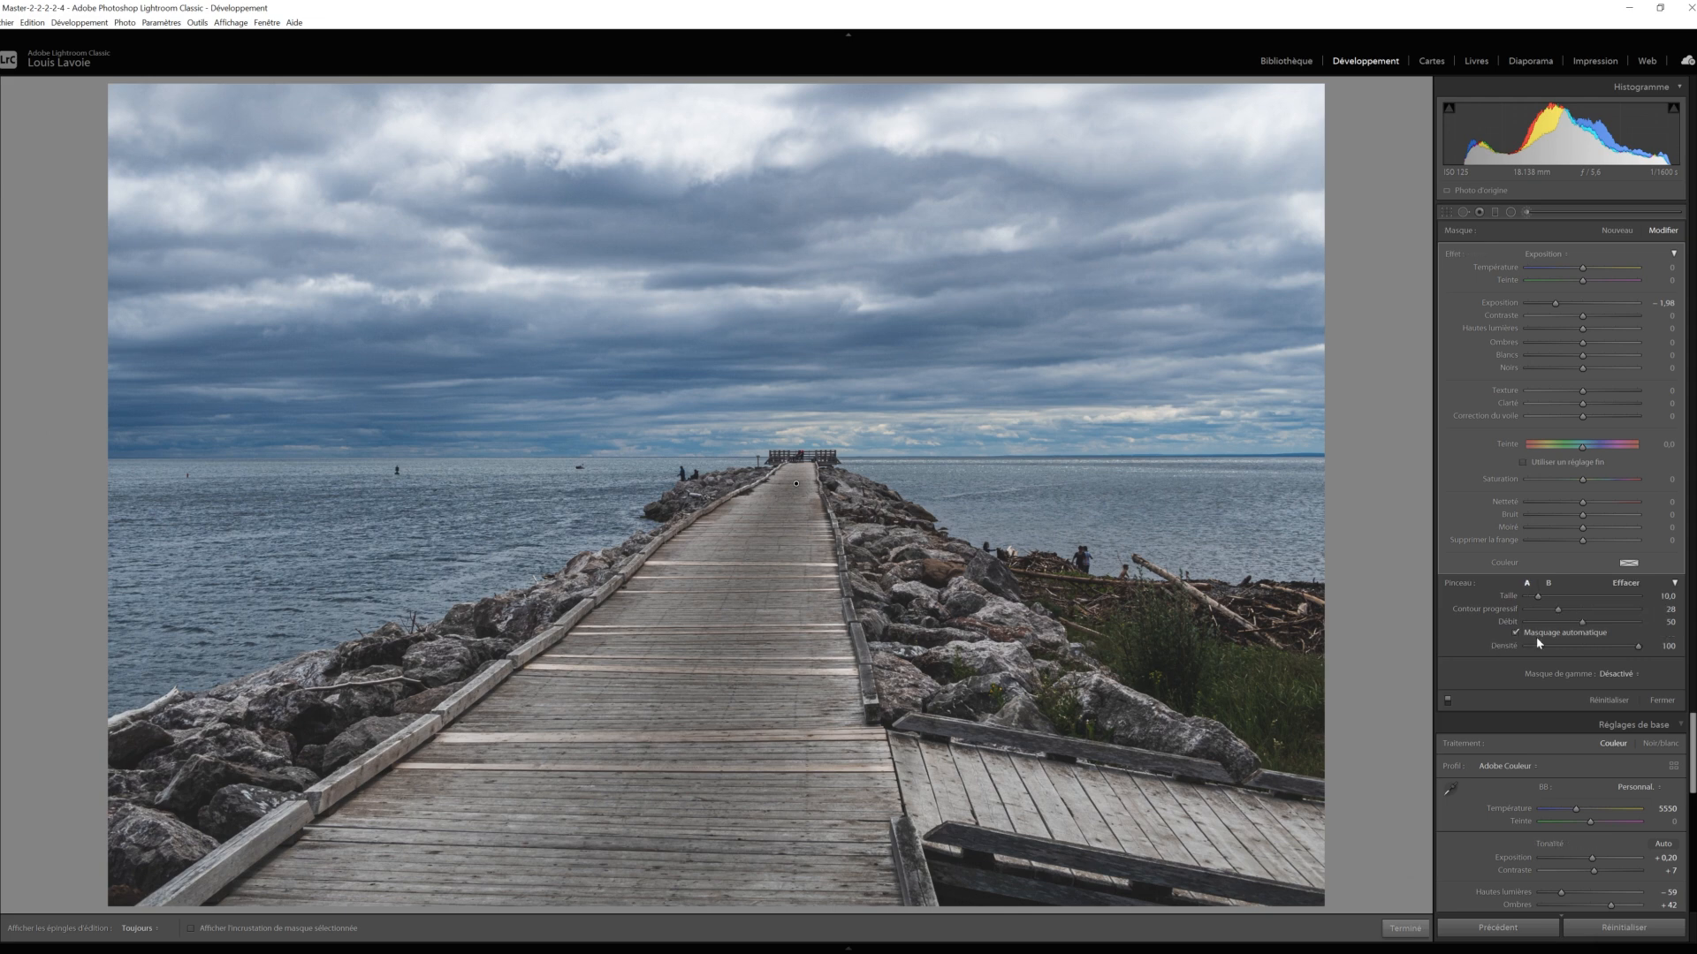
- Switch to the eraser and back to brush A, and turn on the selected mask overlay
click(1624, 584)
click(1527, 584)
click(192, 929)
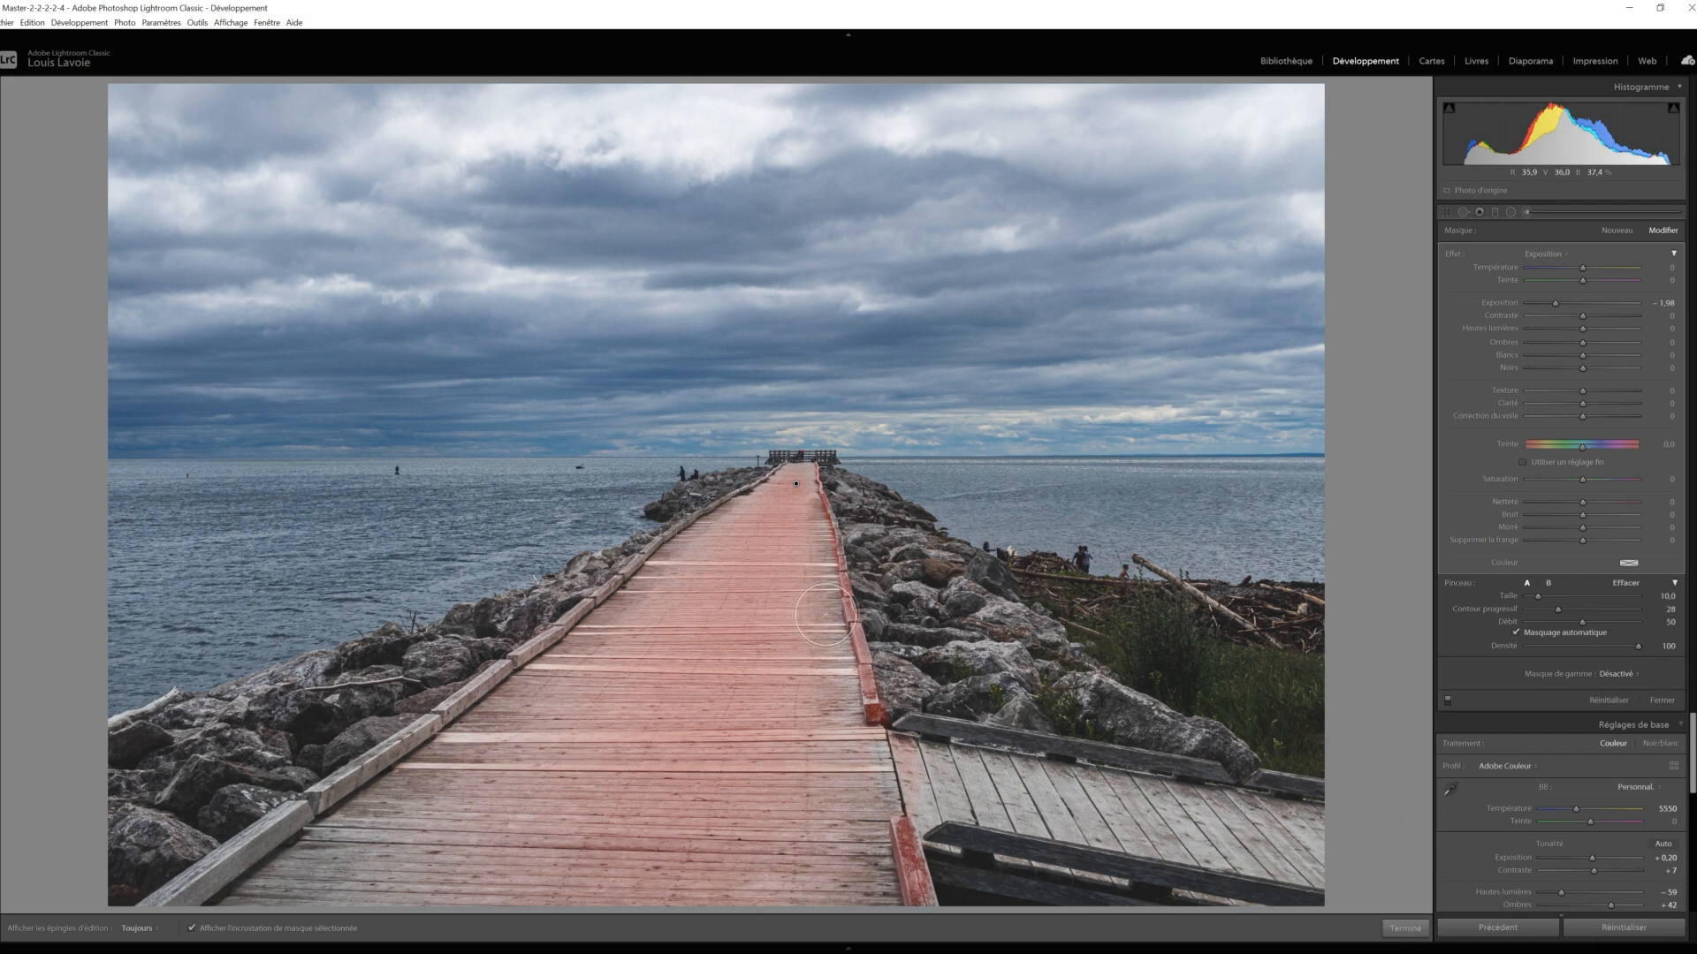
- Toggle temporarily between erasing and painting, and hide and restore the edit pins over the mask overlay
key(alt)
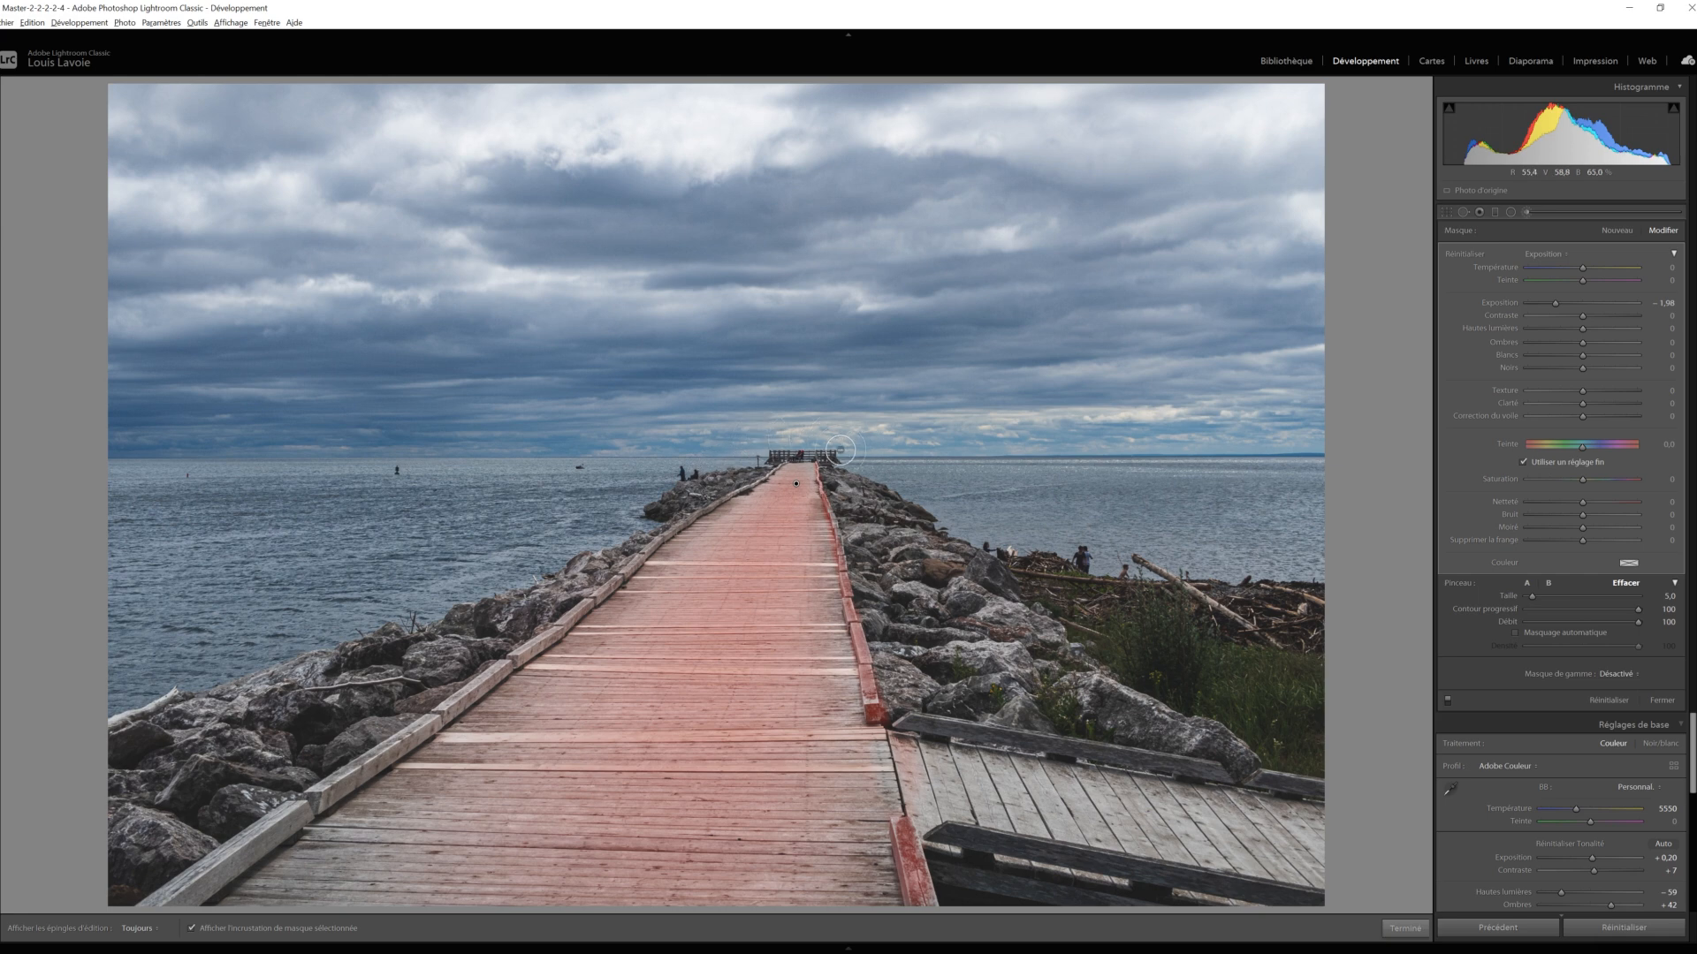
key(h)
key(h)
key(h)
key(h)
key(alt)
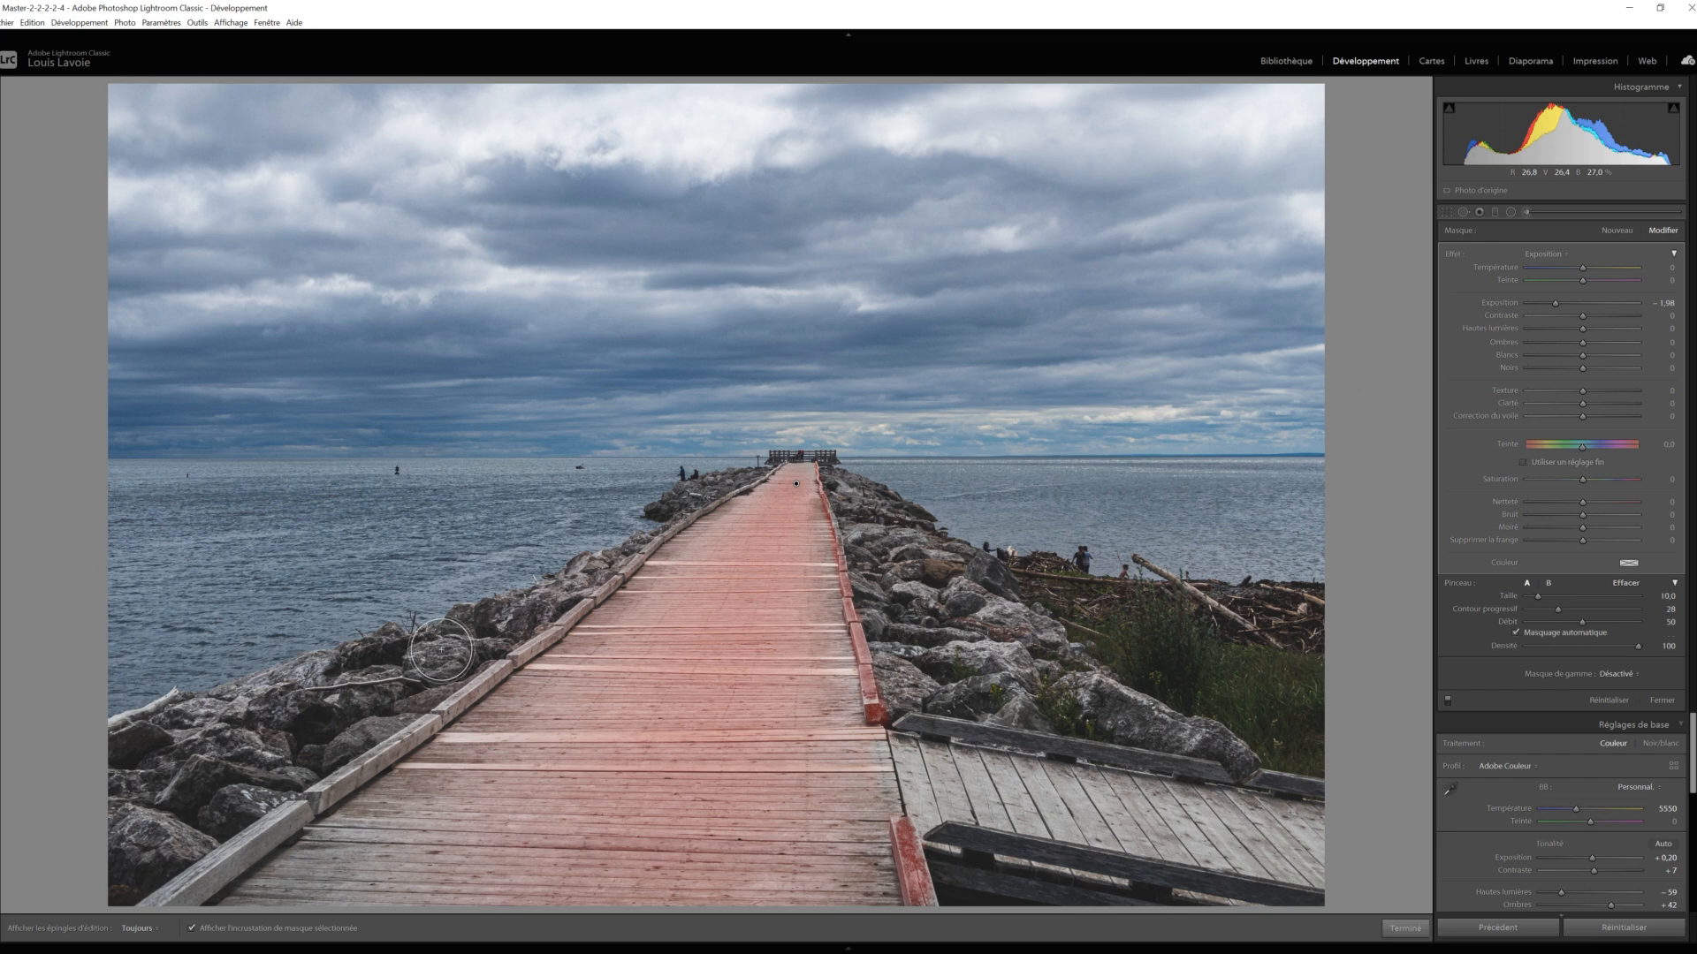